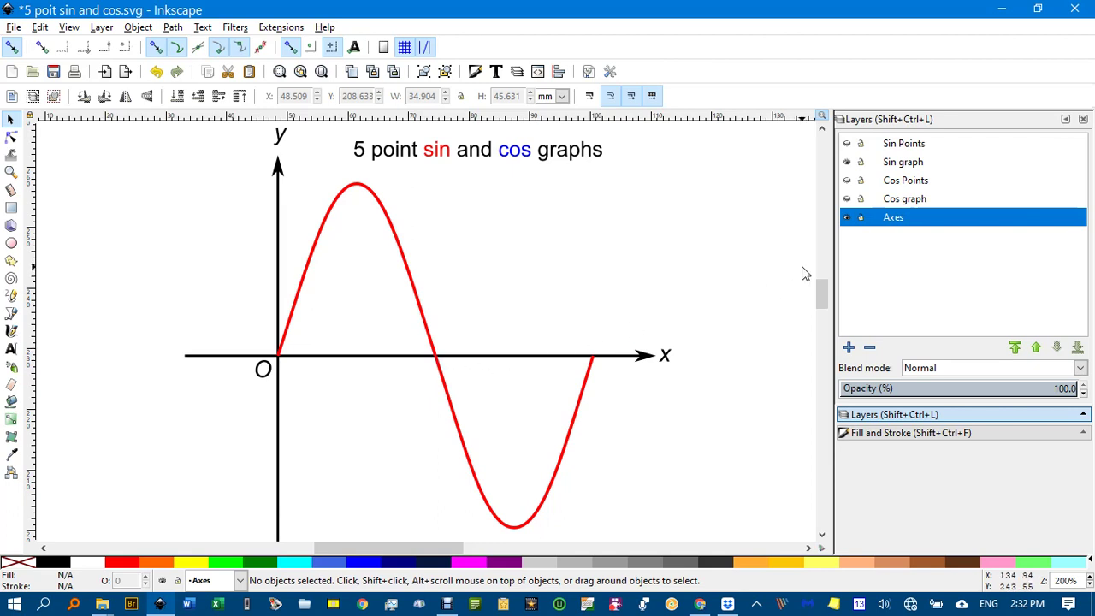
{"action": "left_click", "coordinate": [846, 163]}
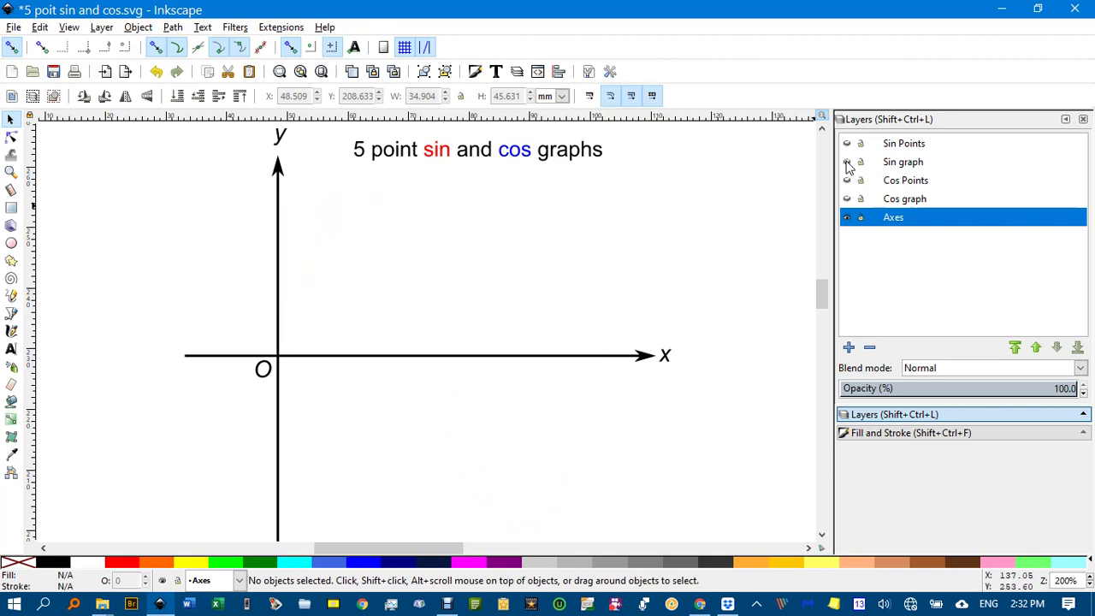
{"action": "left_click", "coordinate": [847, 163]}
{"action": "left_click", "coordinate": [847, 144]}
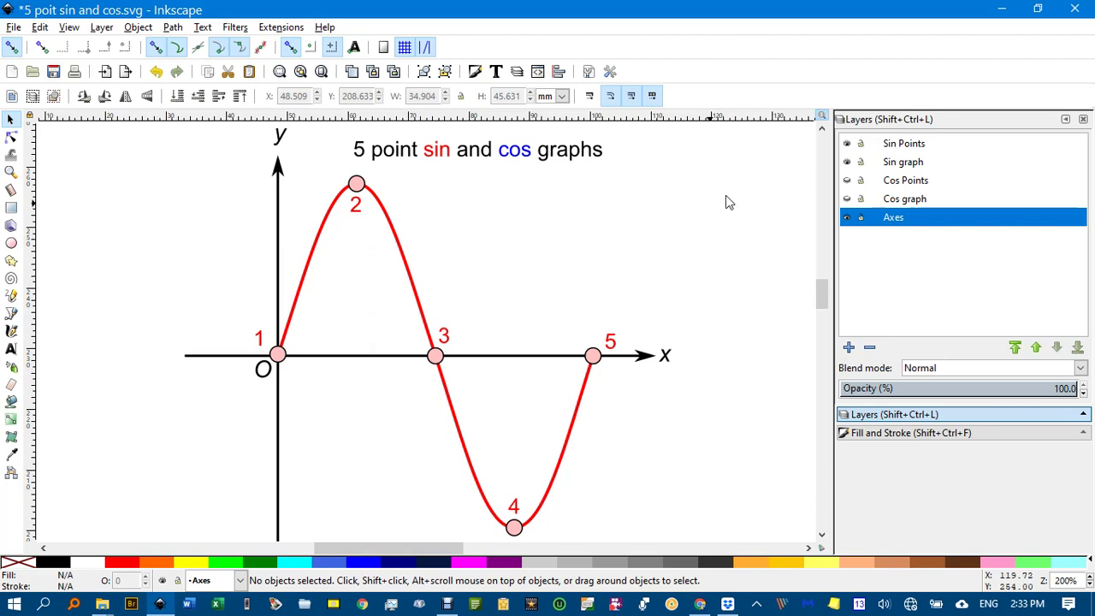
{"action": "left_click", "coordinate": [847, 163]}
{"action": "left_click", "coordinate": [846, 144]}
{"action": "left_click", "coordinate": [846, 180]}
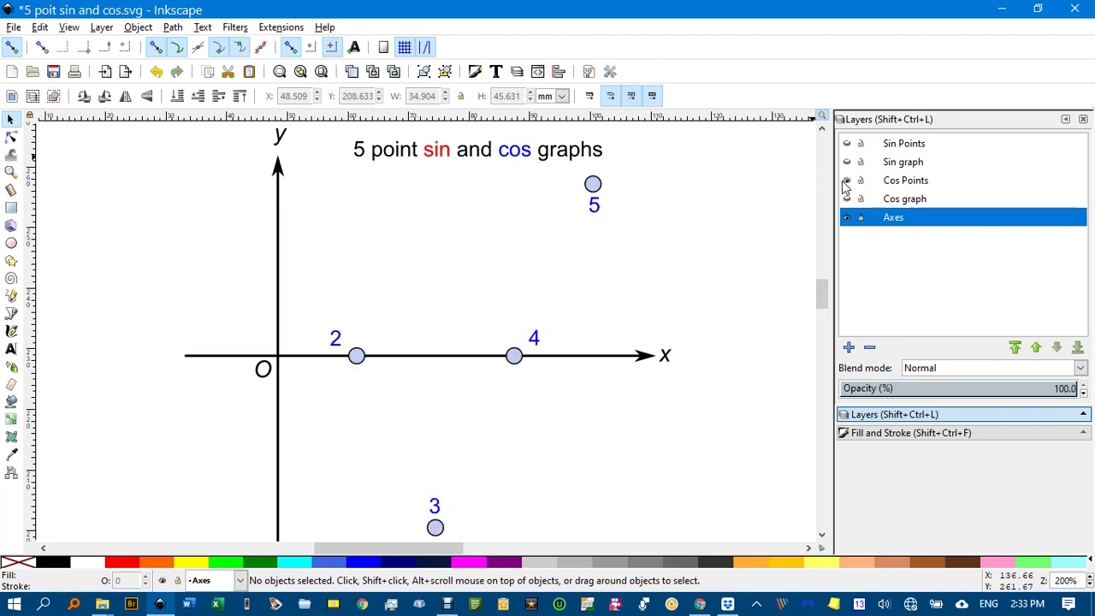
{"action": "left_click", "coordinate": [847, 198]}
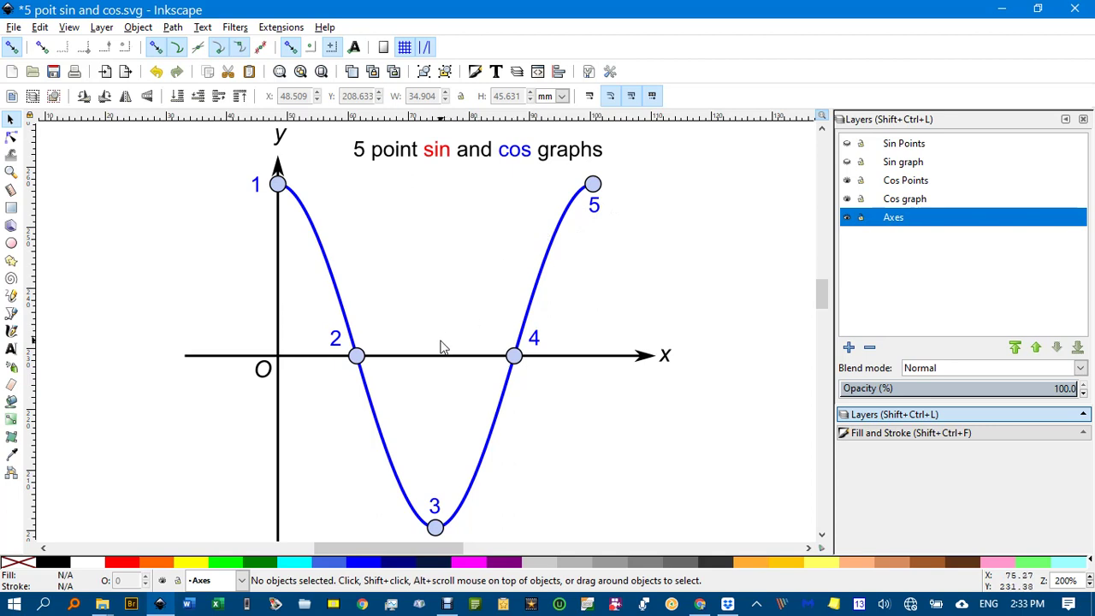
{"action": "left_click", "coordinate": [847, 219]}
{"action": "left_click", "coordinate": [847, 198]}
{"action": "left_click", "coordinate": [847, 181]}
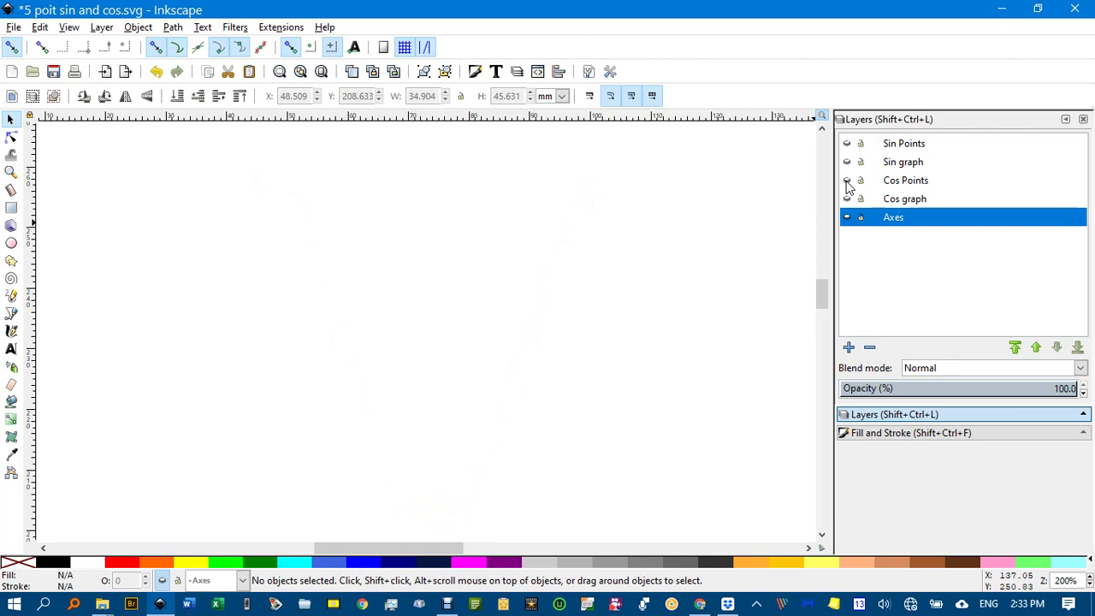
{"action": "left_click", "coordinate": [847, 219]}
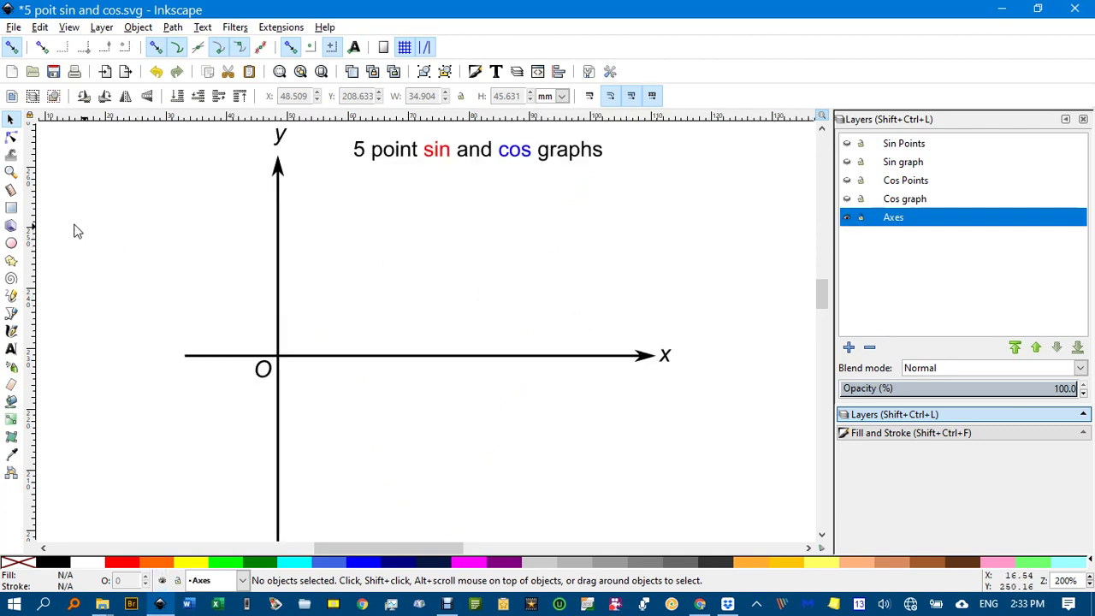
Draw a 25.797 × 15.610 mm rectangle above the x-axis, then bring up the Extensions > Render list.
{"action": "left_click", "coordinate": [11, 209]}
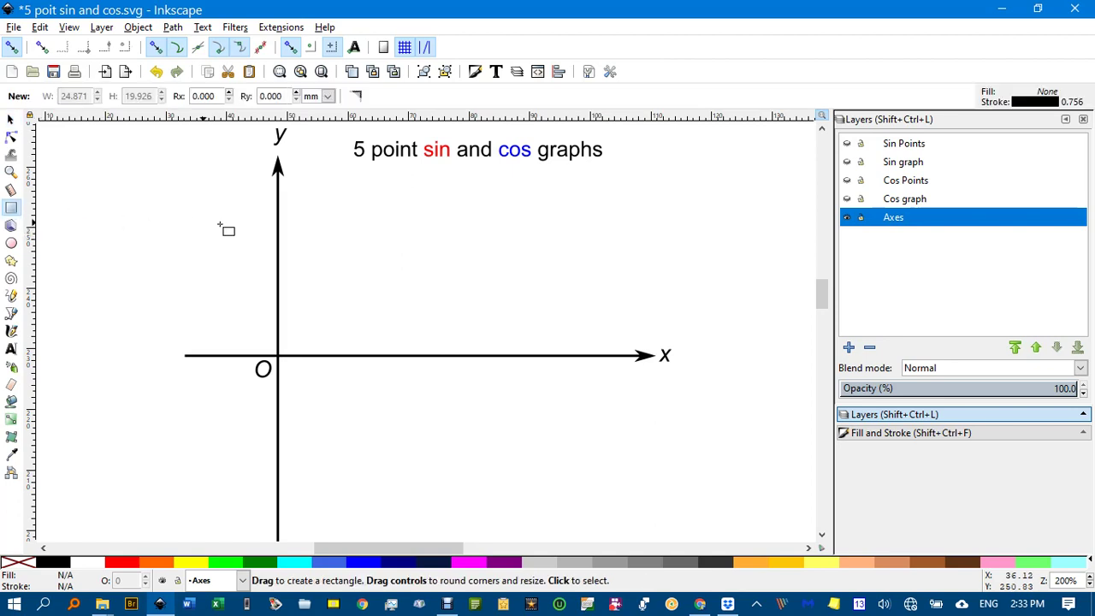
{"action": "left_click_drag", "start_coordinate": [412, 221], "coordinate": [569, 315]}
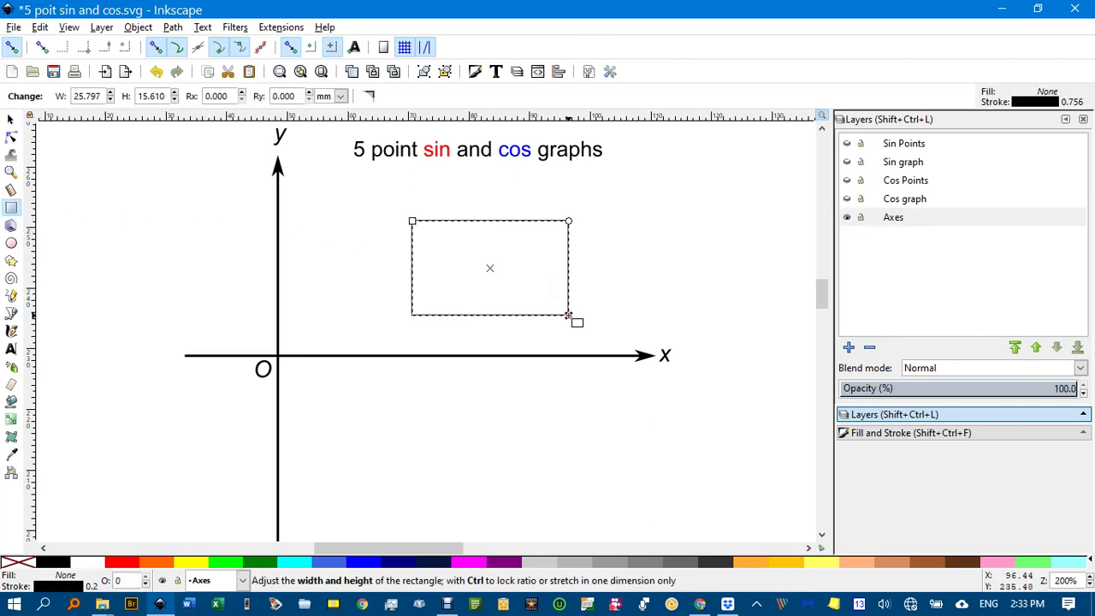
{"action": "left_click", "coordinate": [280, 26]}
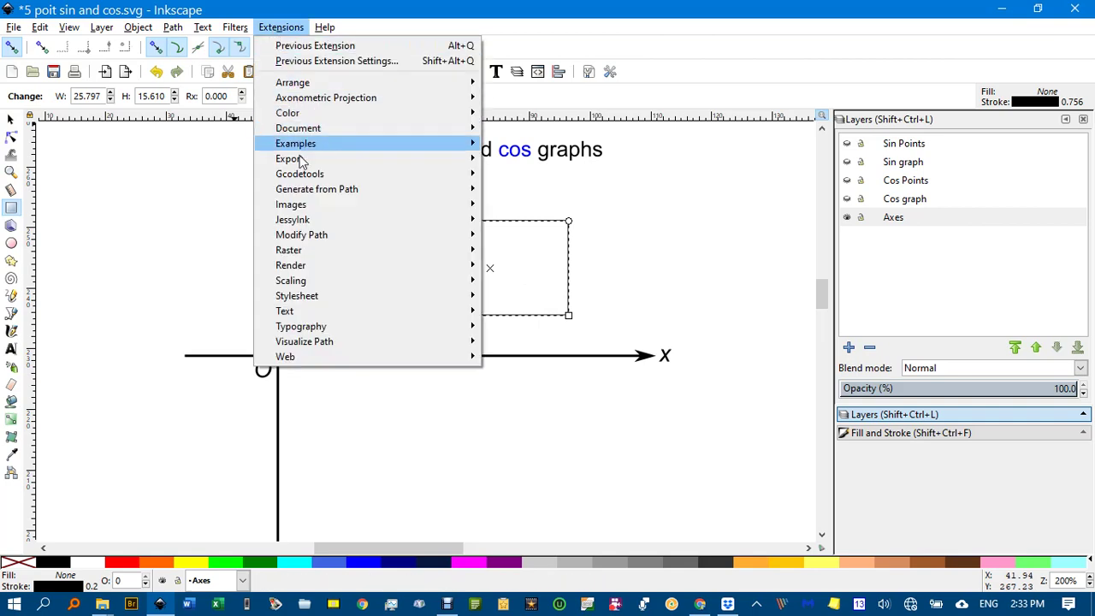
Replace the rectangle with a 5-sample cos(x) plot over 0 to 2π, Y from −1 to 1.
{"action": "mouse_move", "coordinate": [351, 266]}
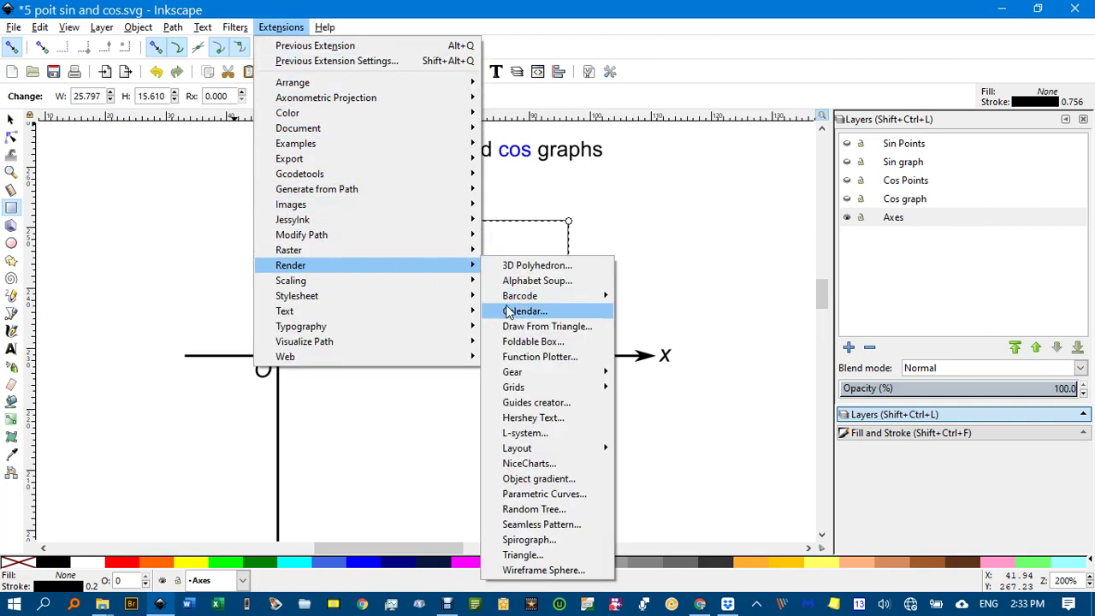
{"action": "left_click", "coordinate": [531, 359]}
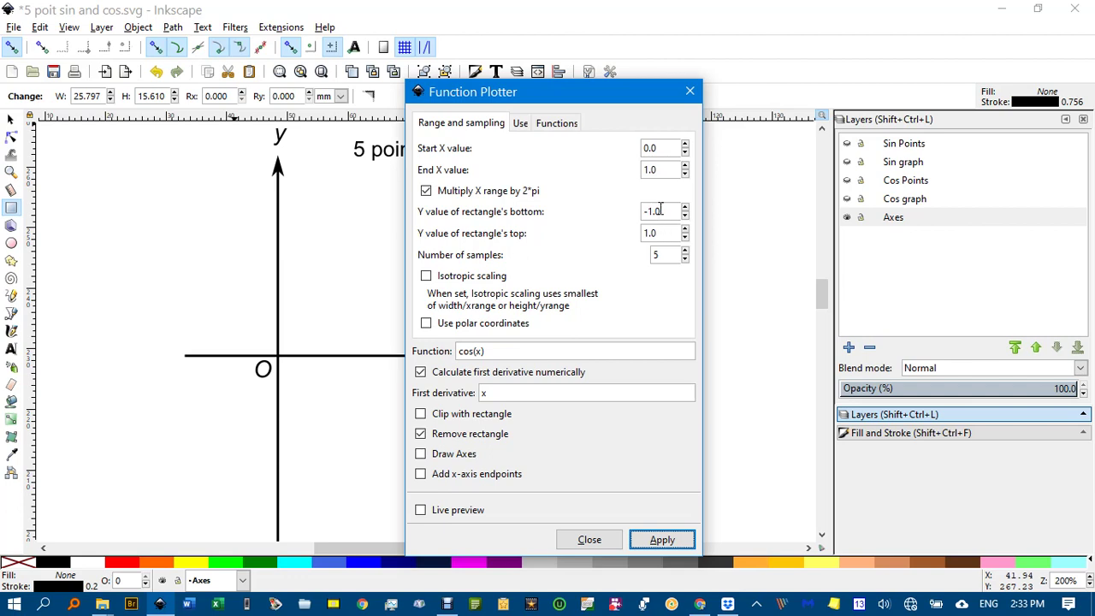
{"action": "left_click_drag", "start_coordinate": [666, 258], "coordinate": [655, 257]}
{"action": "left_click", "coordinate": [663, 539]}
{"action": "left_click", "coordinate": [594, 544]}
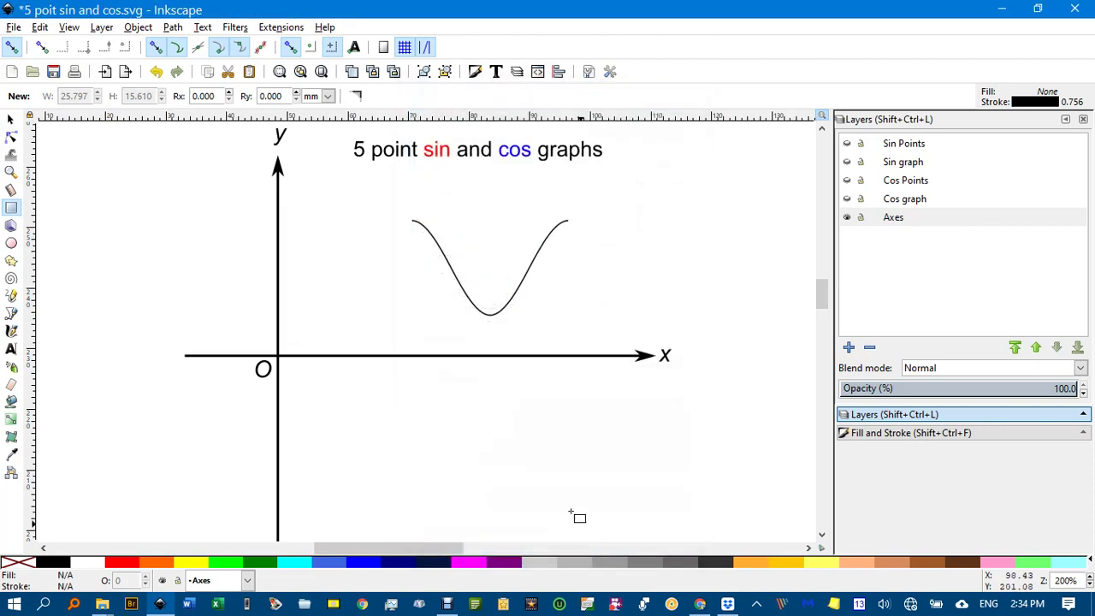
{"action": "left_click", "coordinate": [10, 119]}
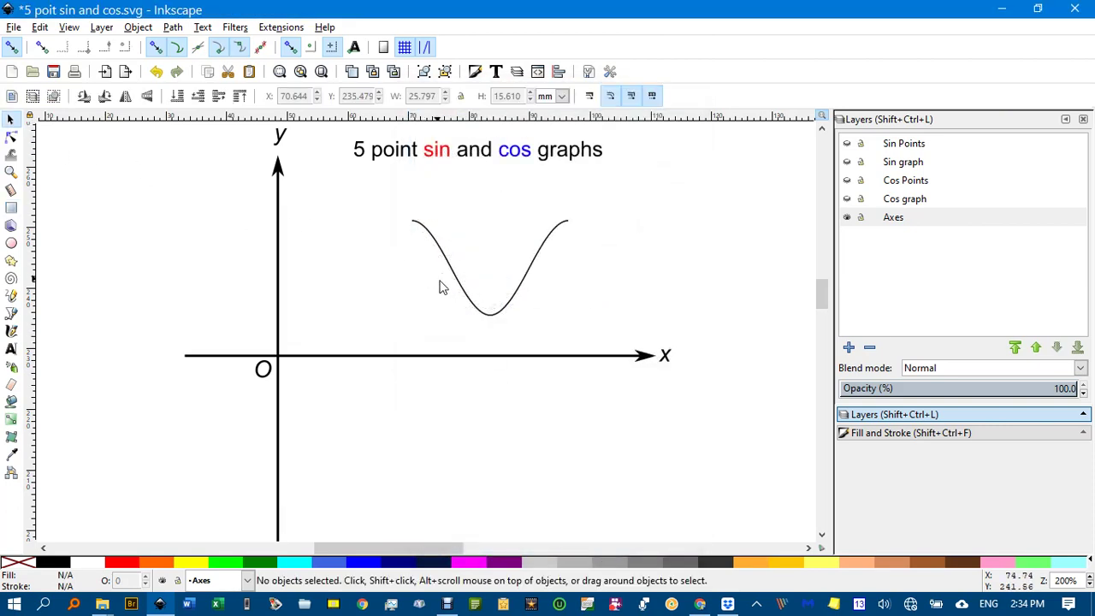
{"action": "left_click", "coordinate": [468, 304]}
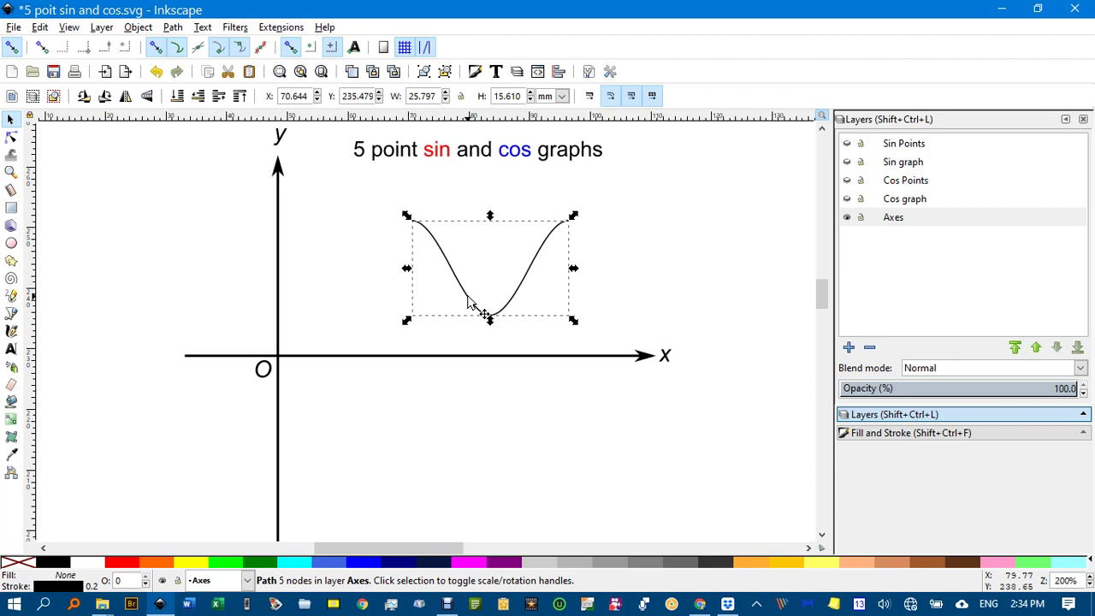
{"action": "double_click", "coordinate": [471, 305]}
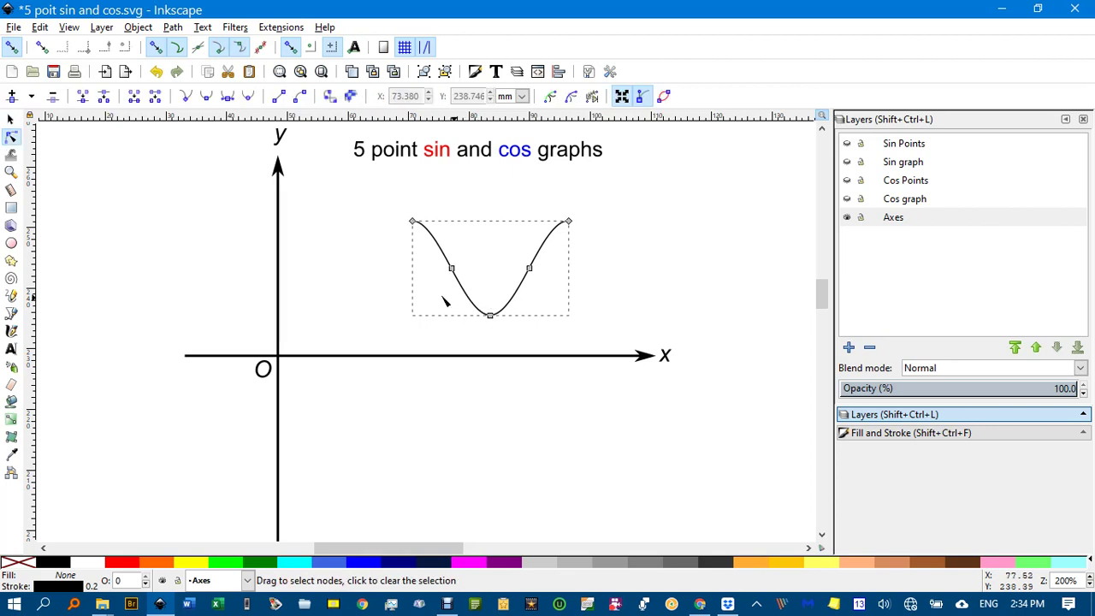
{"action": "left_click", "coordinate": [10, 120]}
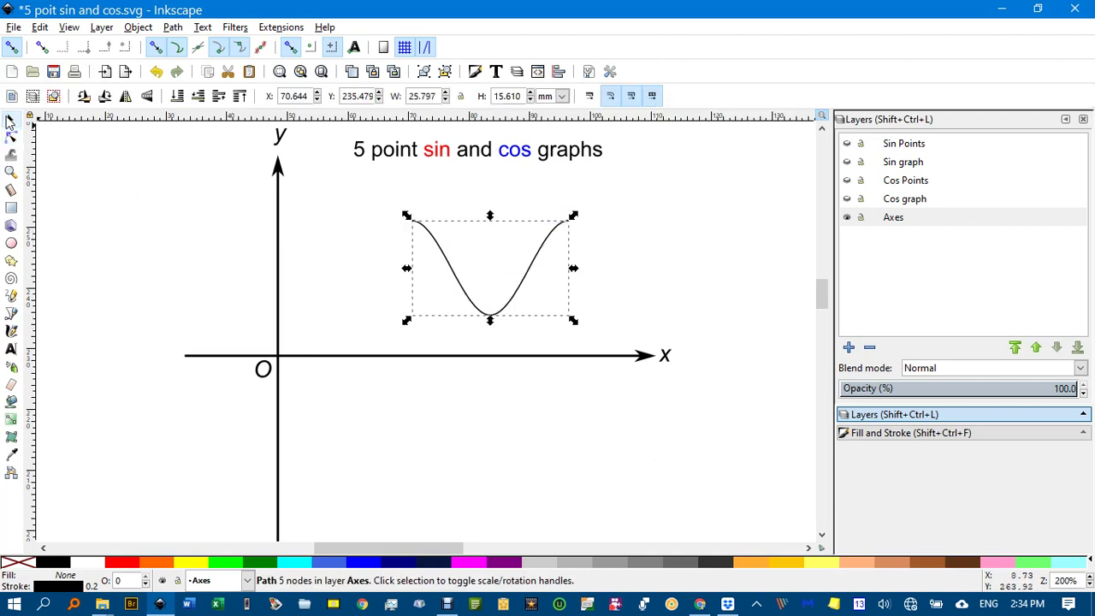
Give the cosine curve a 0.500 mm red stroke, then deselect it.
{"action": "left_click", "coordinate": [885, 435]}
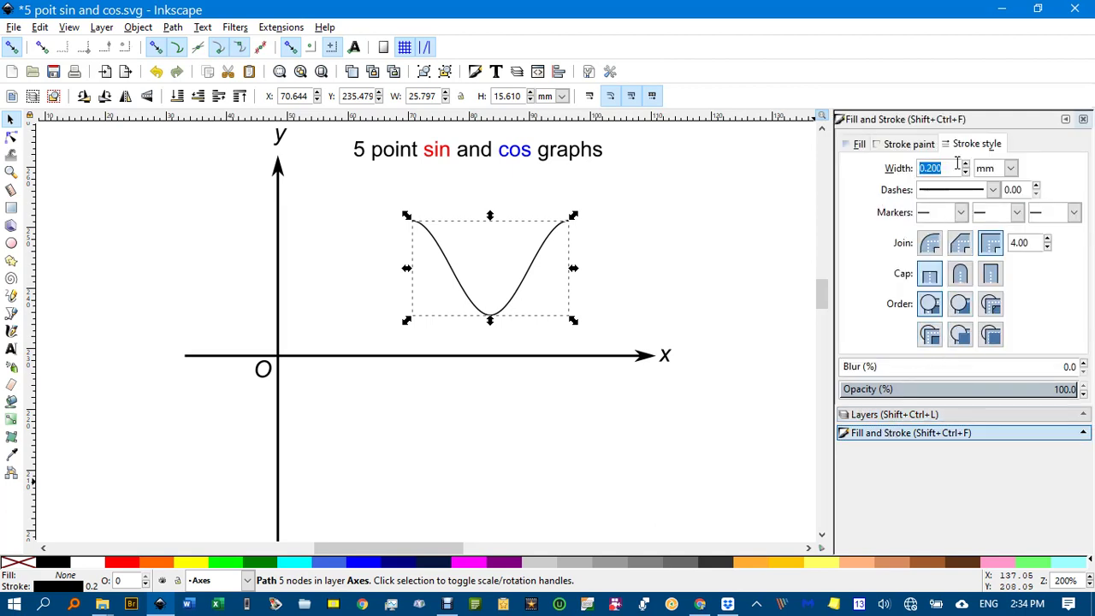
{"action": "left_click", "coordinate": [967, 167]}
{"action": "left_click", "coordinate": [966, 167]}
{"action": "left_click", "coordinate": [966, 167]}
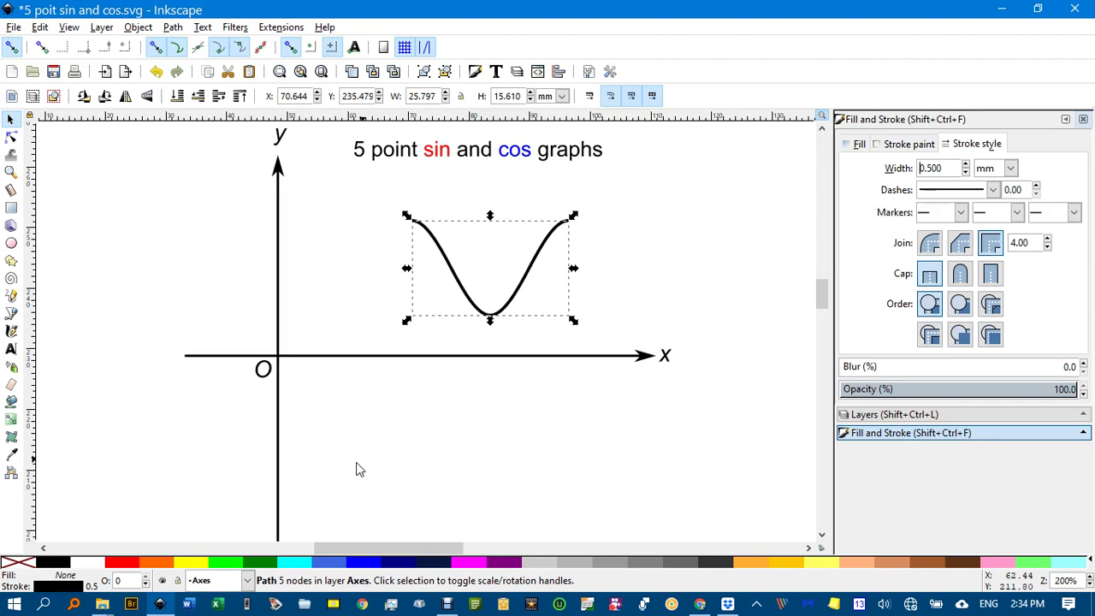
{"action": "left_click", "coordinate": [122, 563], "text": "shift"}
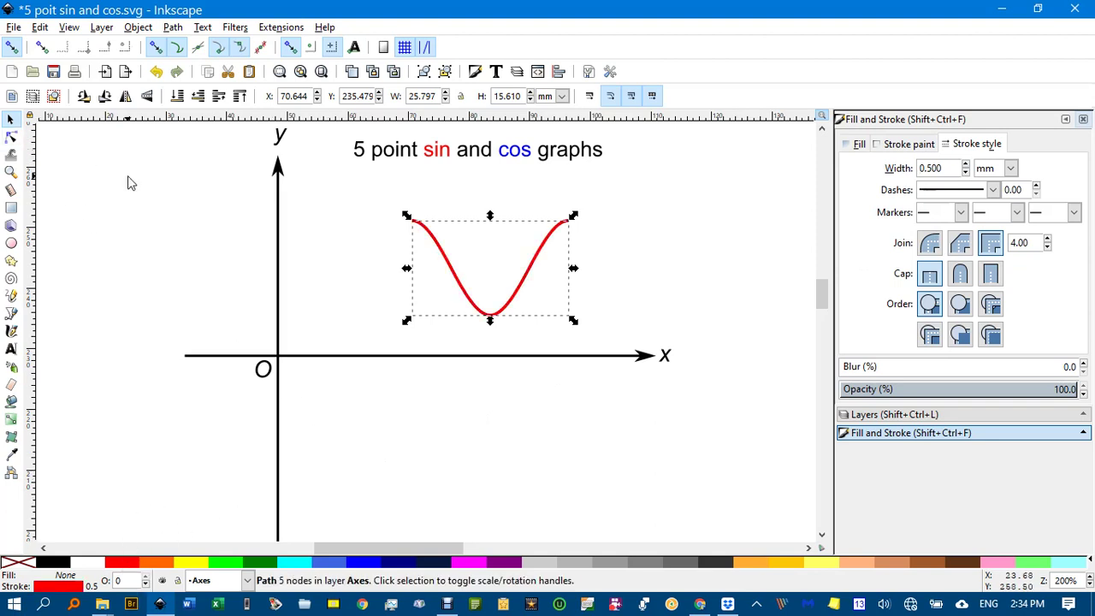
{"action": "left_click", "coordinate": [321, 256]}
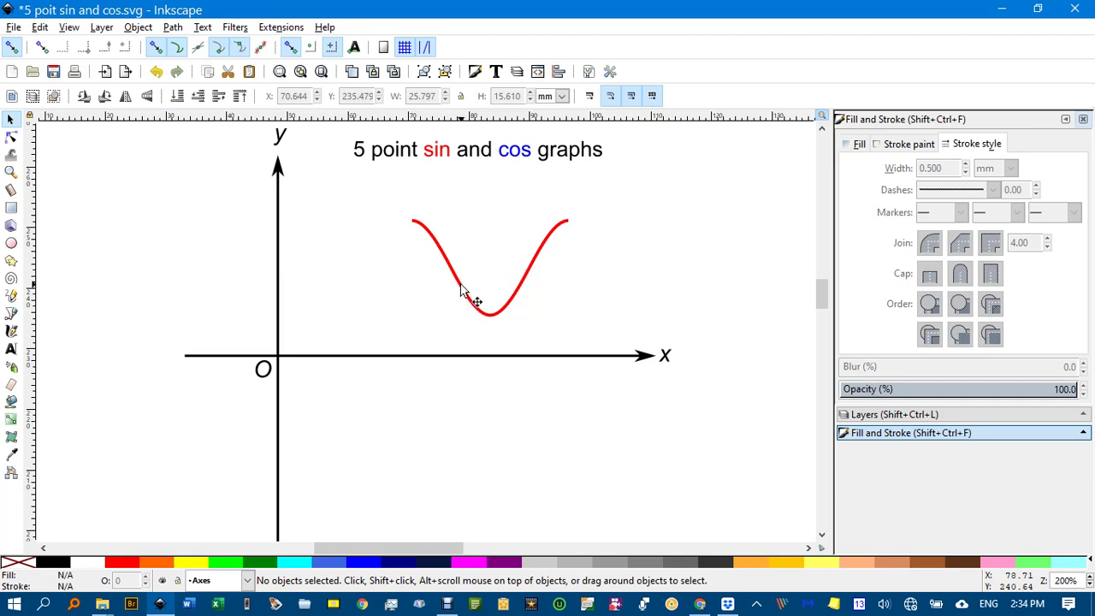
With smooth-node snapping on, snap the curve's left end to the y-axis and its trough onto the x-axis.
{"action": "left_click_drag", "start_coordinate": [462, 293], "coordinate": [445, 381]}
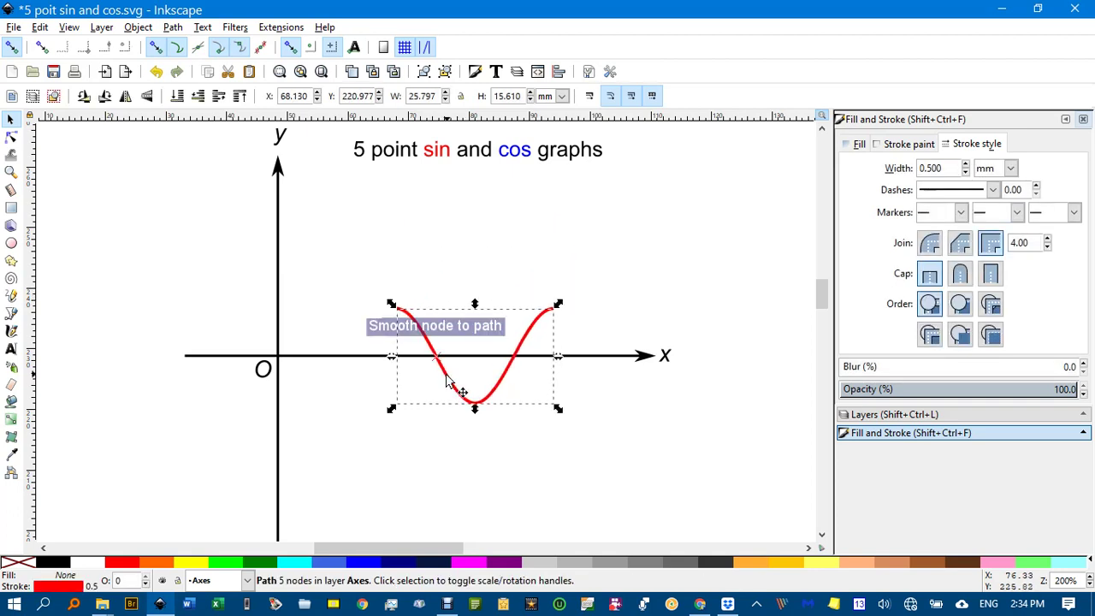
{"action": "left_click", "coordinate": [241, 49]}
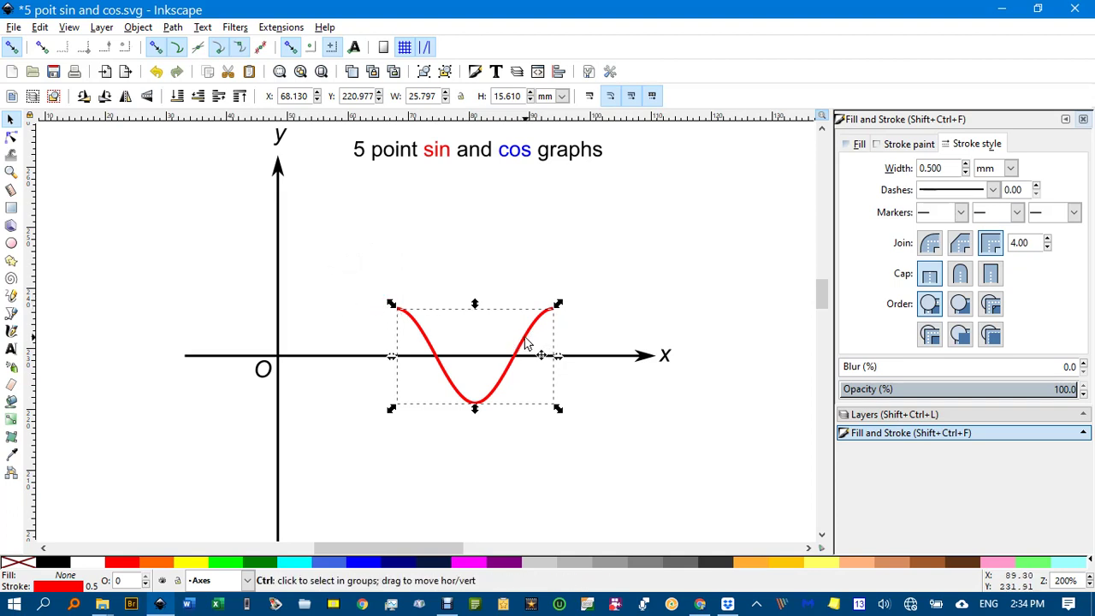
{"action": "left_click_drag", "start_coordinate": [528, 340], "coordinate": [402, 343]}
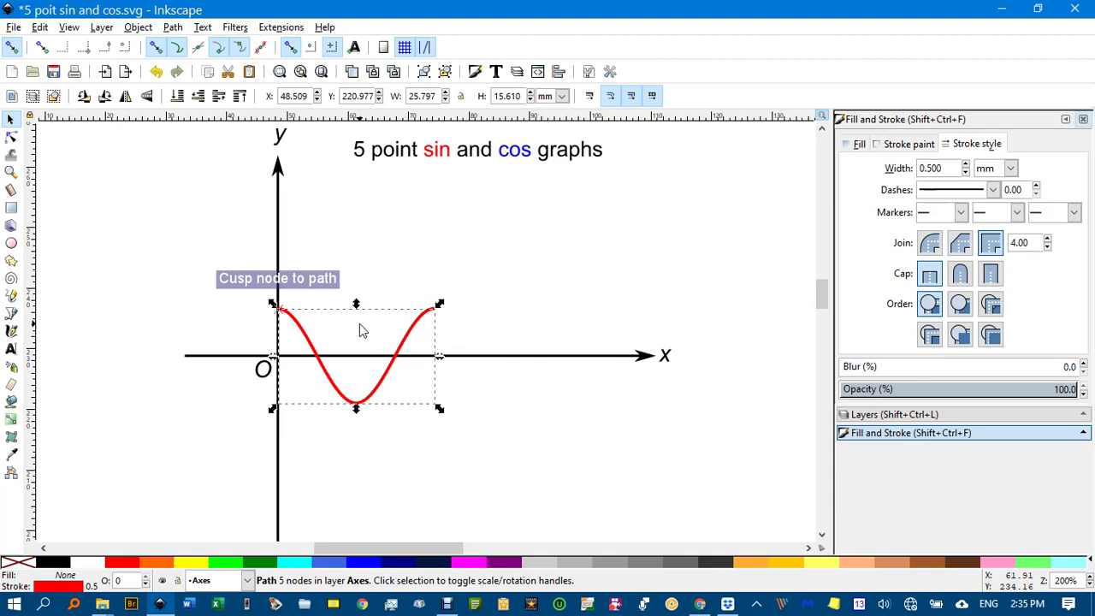
{"action": "left_click", "coordinate": [341, 253]}
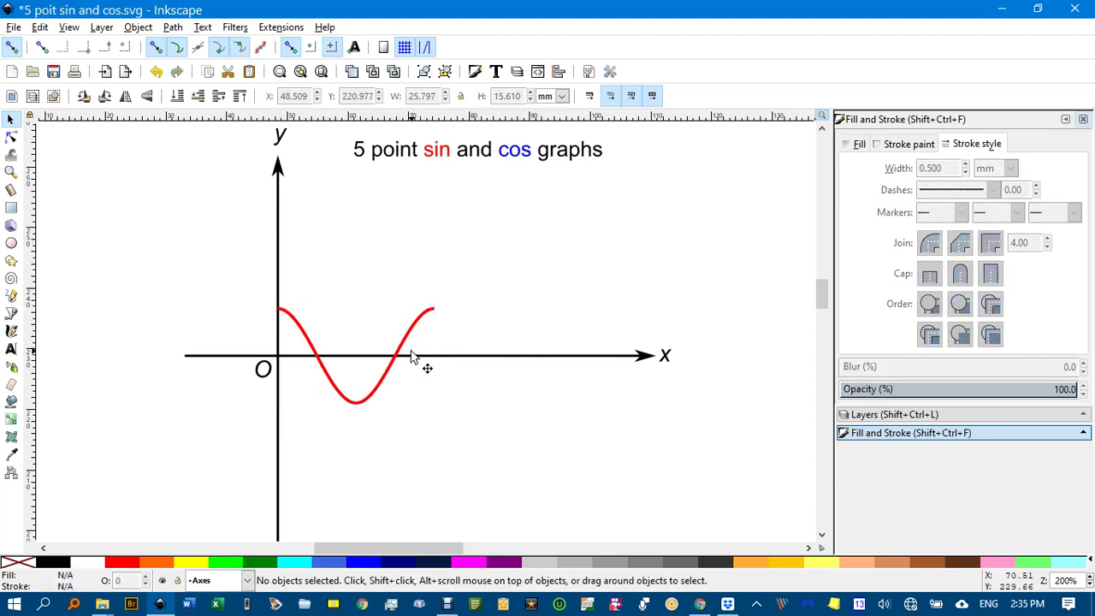
{"action": "left_click_drag", "start_coordinate": [404, 344], "coordinate": [402, 294]}
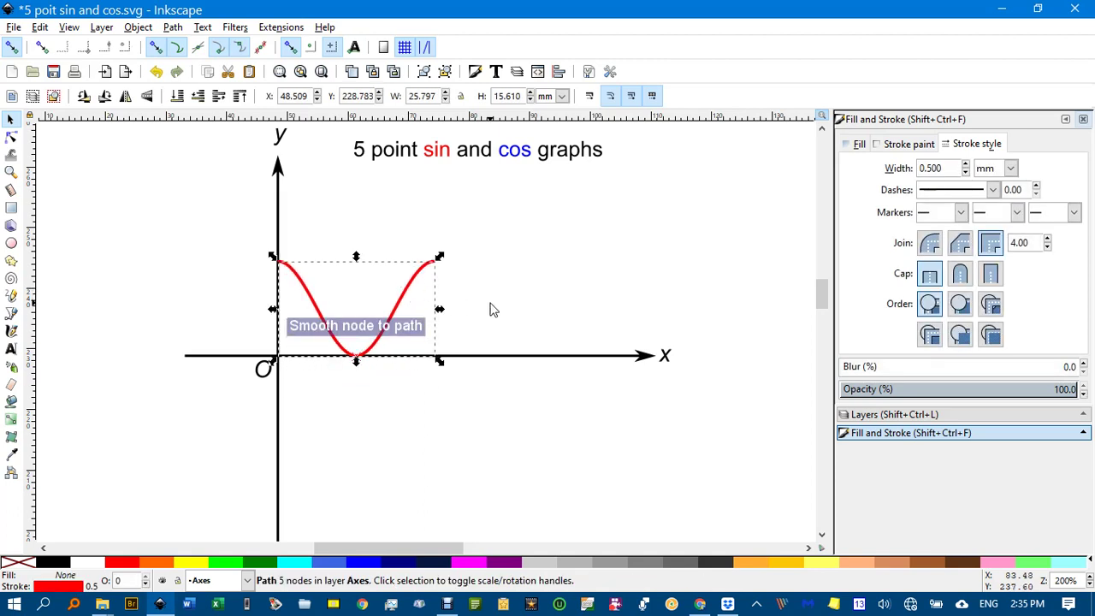
{"action": "left_click", "coordinate": [562, 389]}
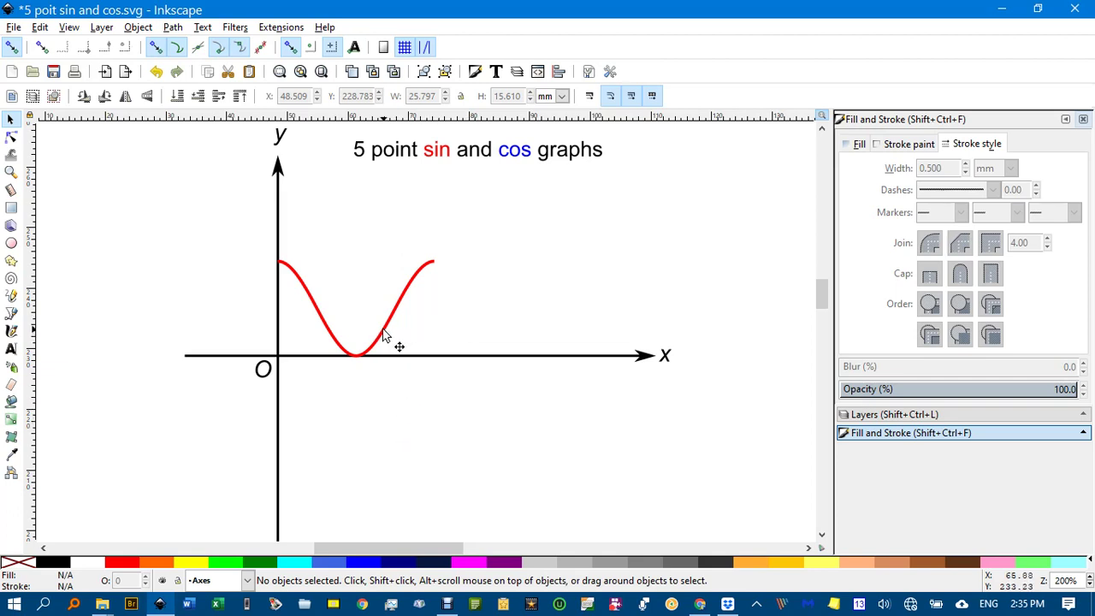
Duplicate the red cosine curve and snap the copies end to end into three continuous periods.
{"action": "left_click", "coordinate": [385, 329]}
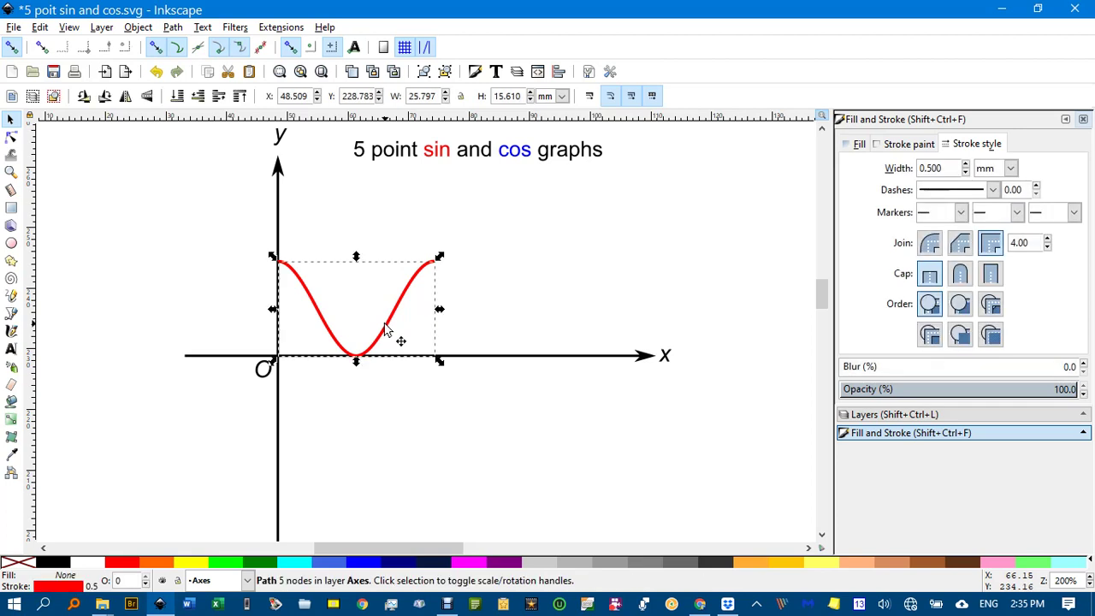
{"action": "key", "text": "ctrl+d"}
{"action": "left_click_drag", "start_coordinate": [389, 333], "coordinate": [543, 336]}
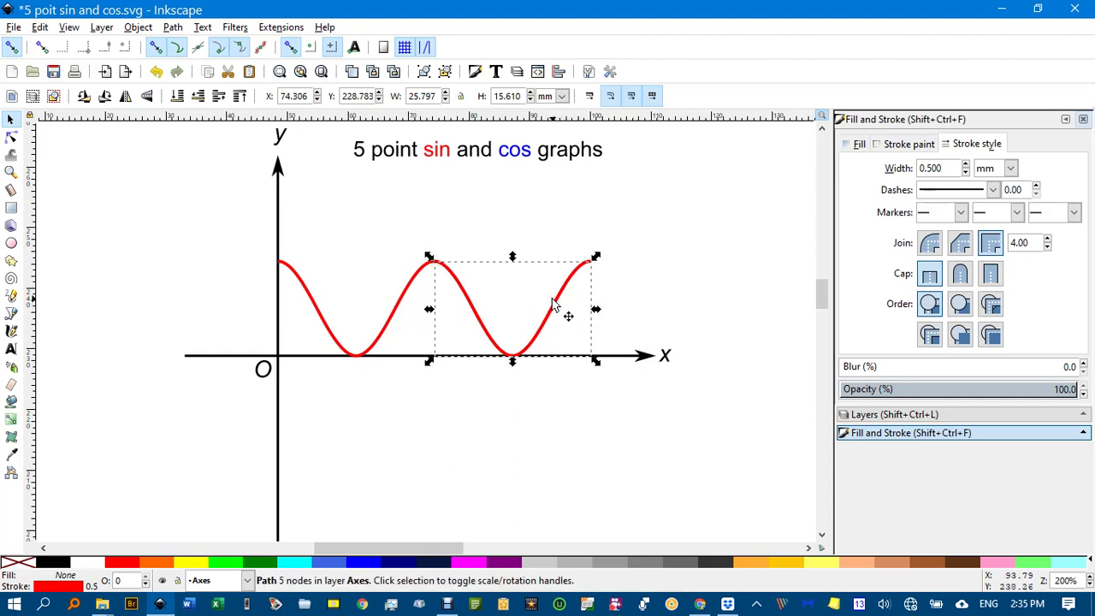
{"action": "left_click_drag", "start_coordinate": [564, 313], "coordinate": [711, 323]}
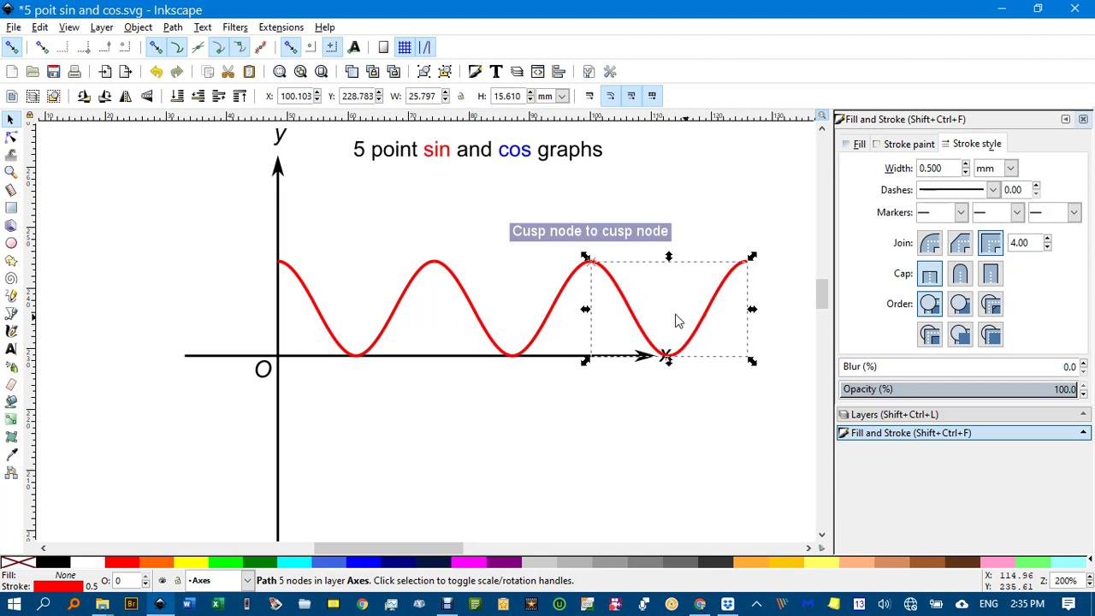
{"action": "left_click", "coordinate": [431, 232]}
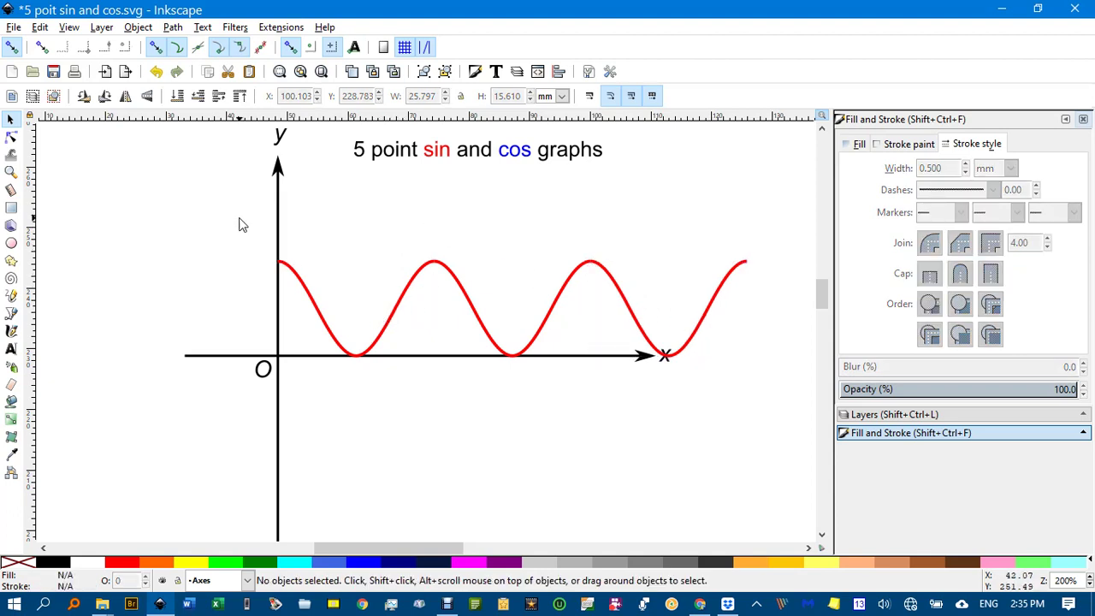
{"action": "left_click_drag", "start_coordinate": [240, 219], "coordinate": [556, 255]}
Select the three cosine pieces and group them with Ctrl+G.
{"action": "left_click", "coordinate": [306, 286]}
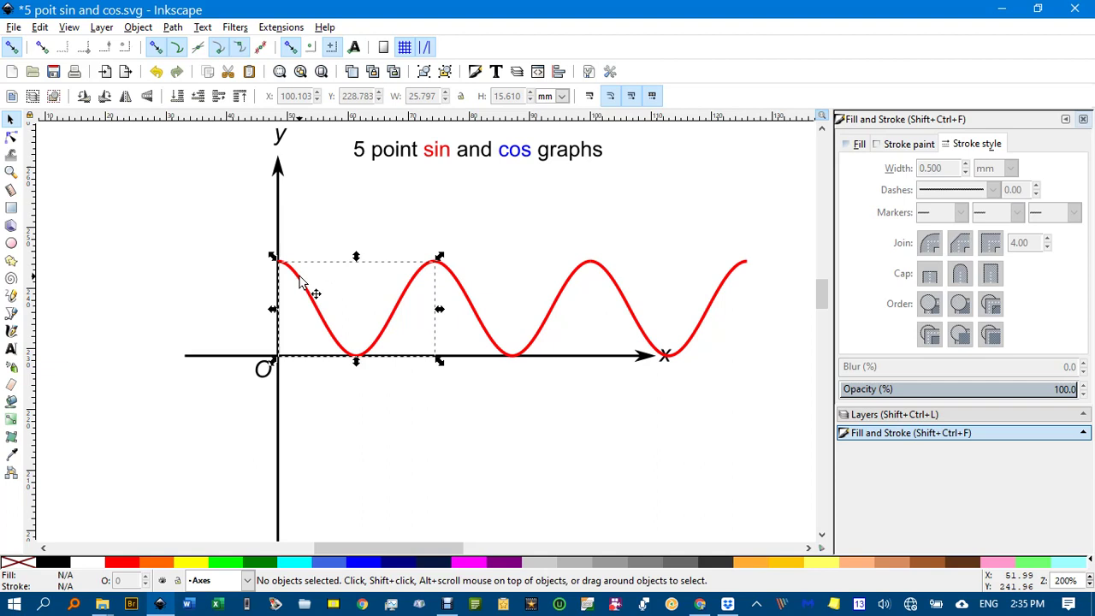
{"action": "left_click", "coordinate": [464, 293], "text": "shift"}
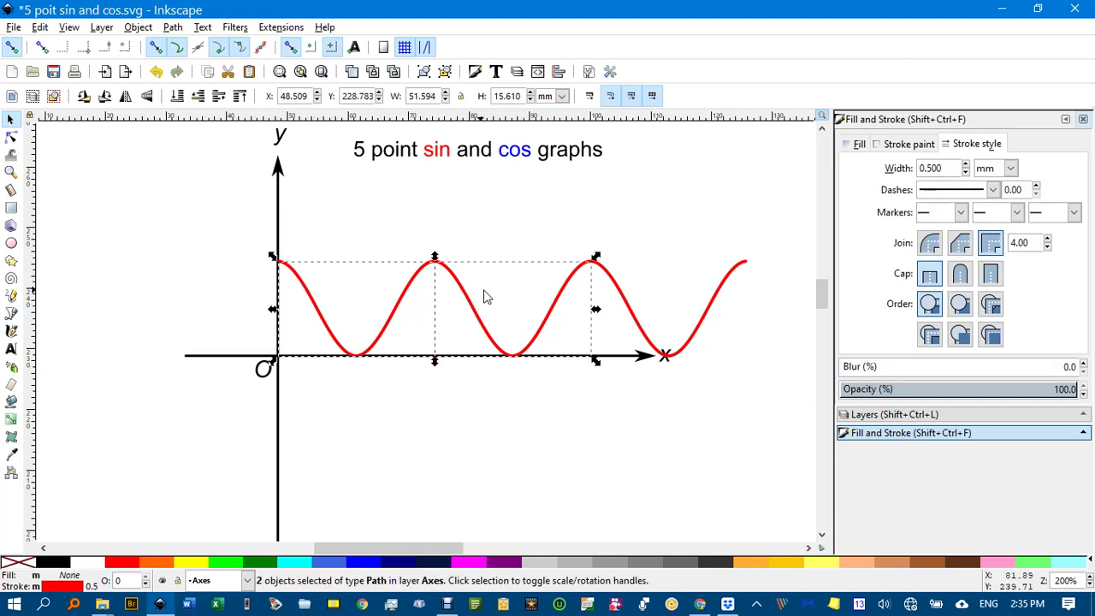
{"action": "left_click", "coordinate": [630, 311], "text": "shift"}
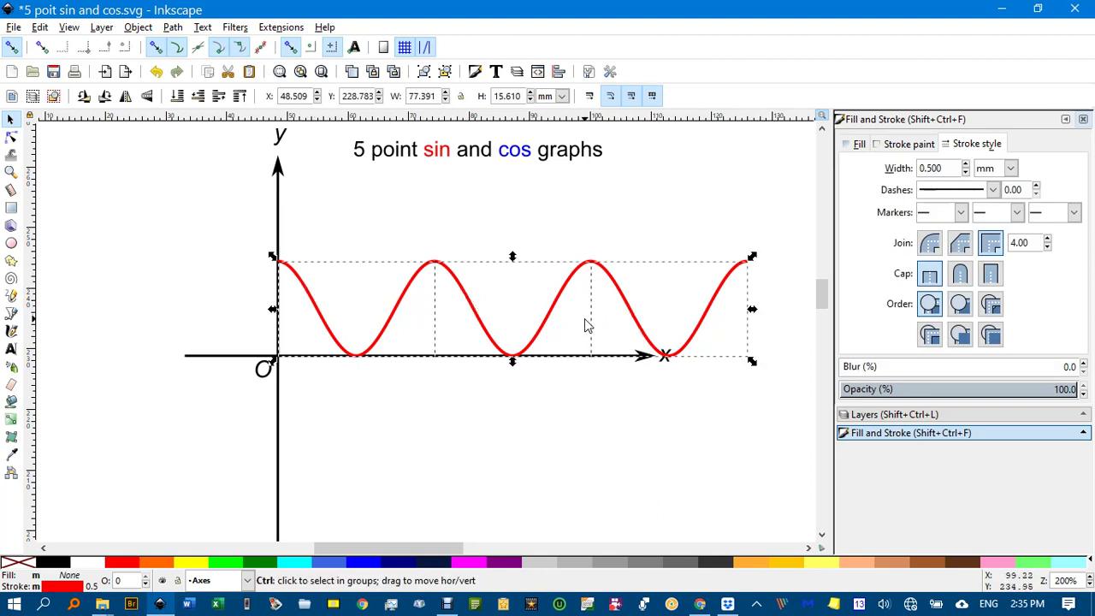
{"action": "key", "text": "ctrl+g"}
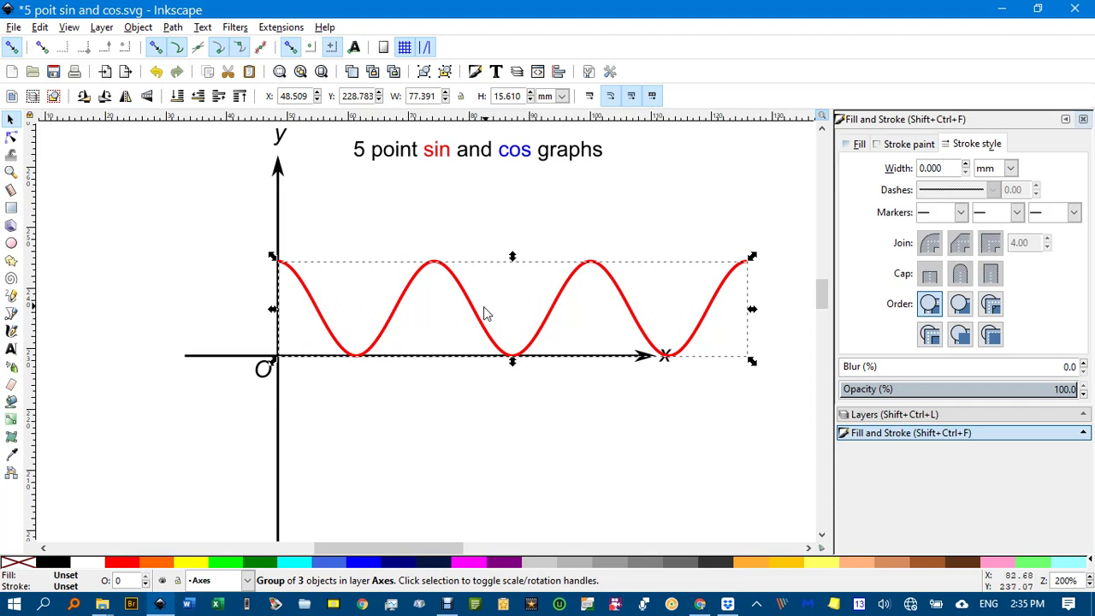
Move the wave group so it starts exactly at the y-axis on the x-axis.
{"action": "left_click_drag", "start_coordinate": [482, 325], "coordinate": [490, 291]}
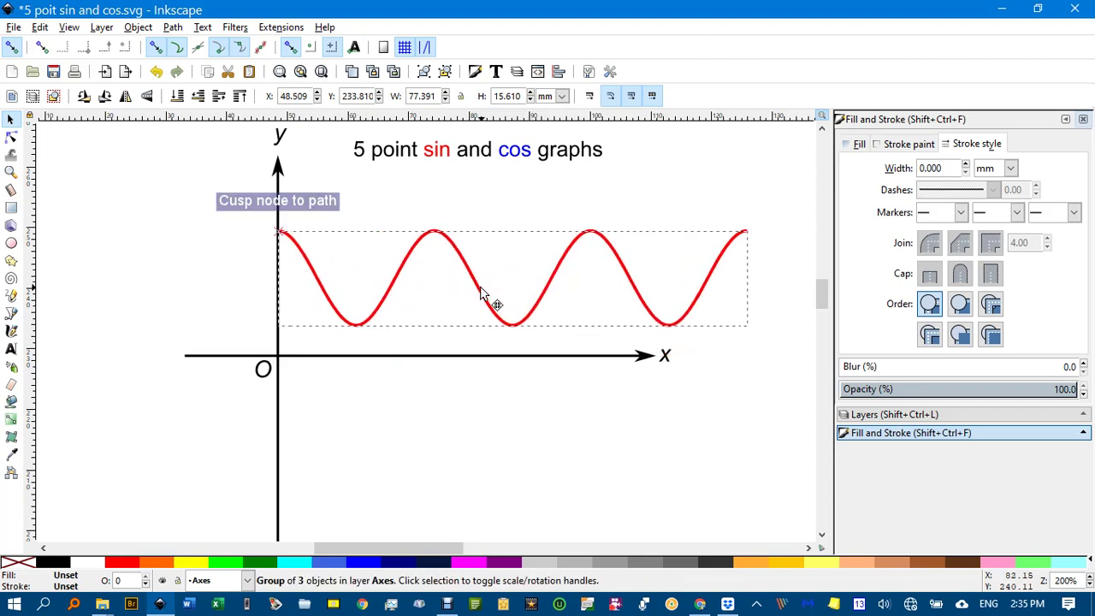
{"action": "mouse_move", "coordinate": [481, 293]}
{"action": "left_mouse_down"}
{"action": "mouse_move", "coordinate": [508, 293]}
{"action": "mouse_move", "coordinate": [491, 301]}
{"action": "left_mouse_up"}
{"action": "left_click_drag", "start_coordinate": [294, 245], "coordinate": [313, 262]}
{"action": "scroll", "coordinate": [306, 278], "scroll_direction": "up", "scroll_amount": 4}
{"action": "scroll", "coordinate": [407, 272], "scroll_direction": "down", "scroll_amount": 5}
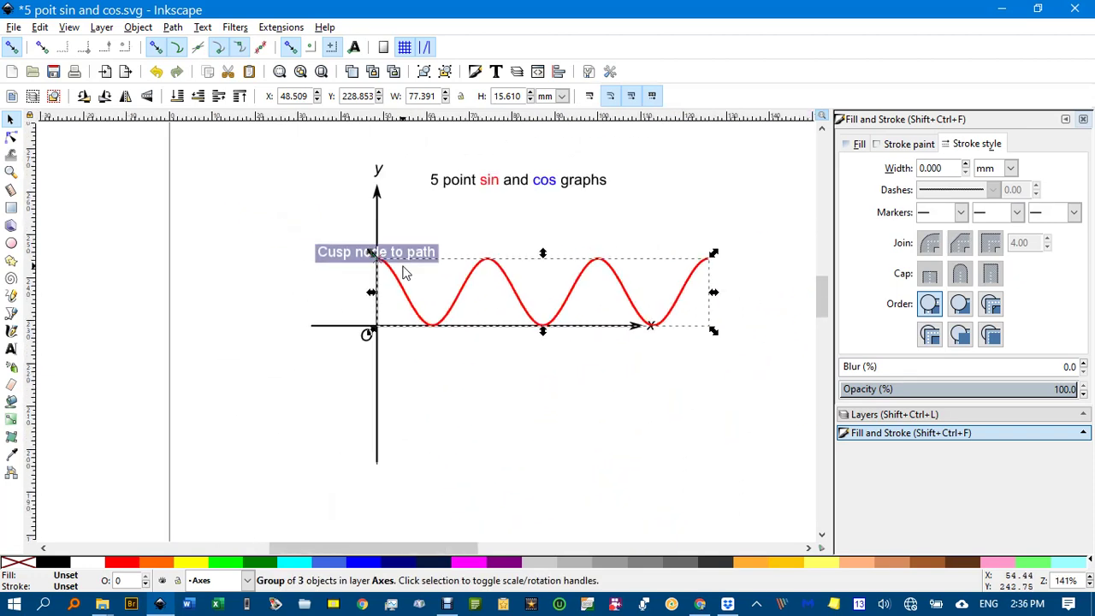
{"action": "left_click", "coordinate": [463, 239]}
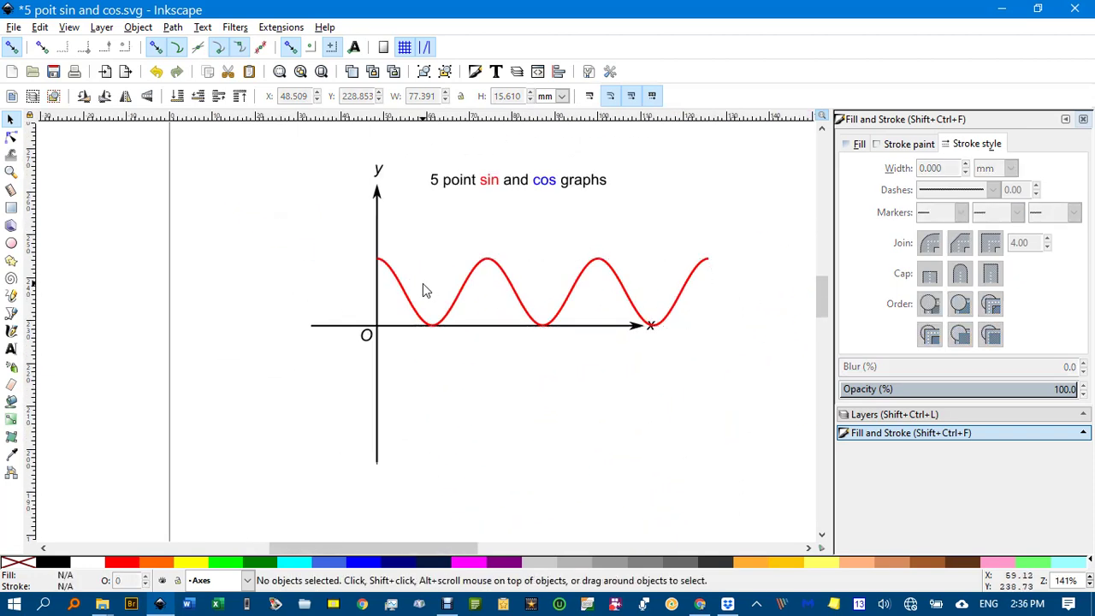
{"action": "left_click_drag", "start_coordinate": [465, 291], "coordinate": [479, 281]}
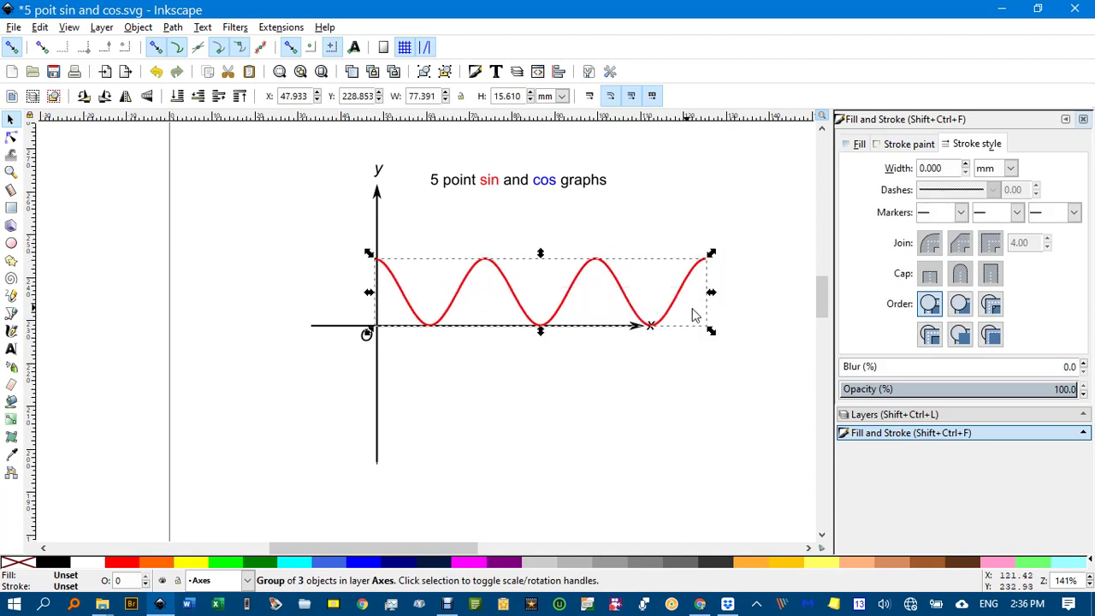
{"action": "left_click_drag", "start_coordinate": [492, 240], "coordinate": [408, 245]}
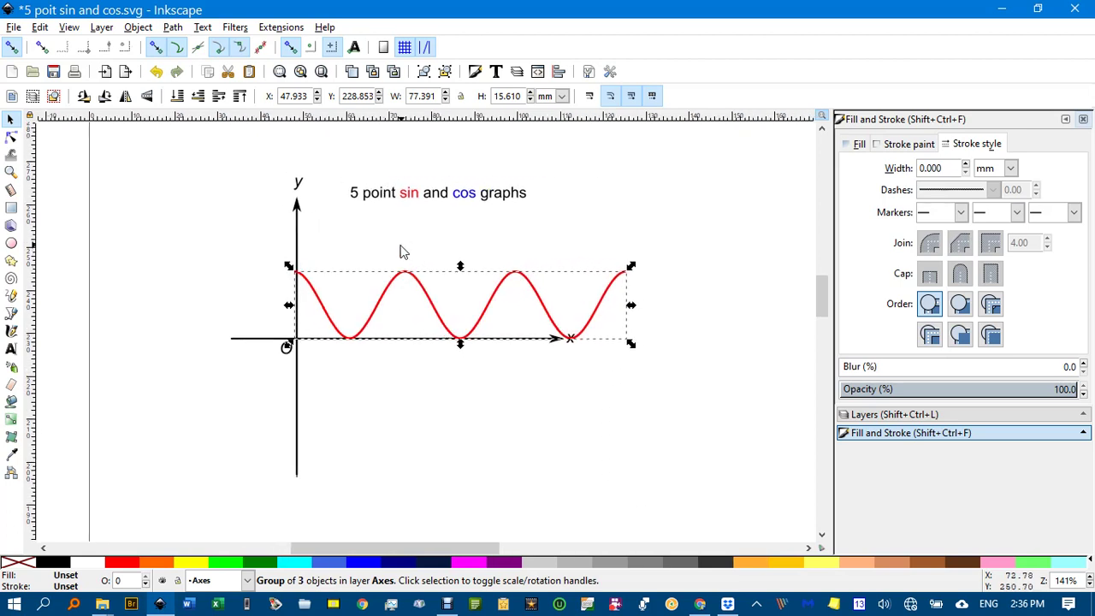
Ungroup the wave into three paths and select only those paths, excluding the axis labels.
{"action": "key", "text": "ctrl+shift+g"}
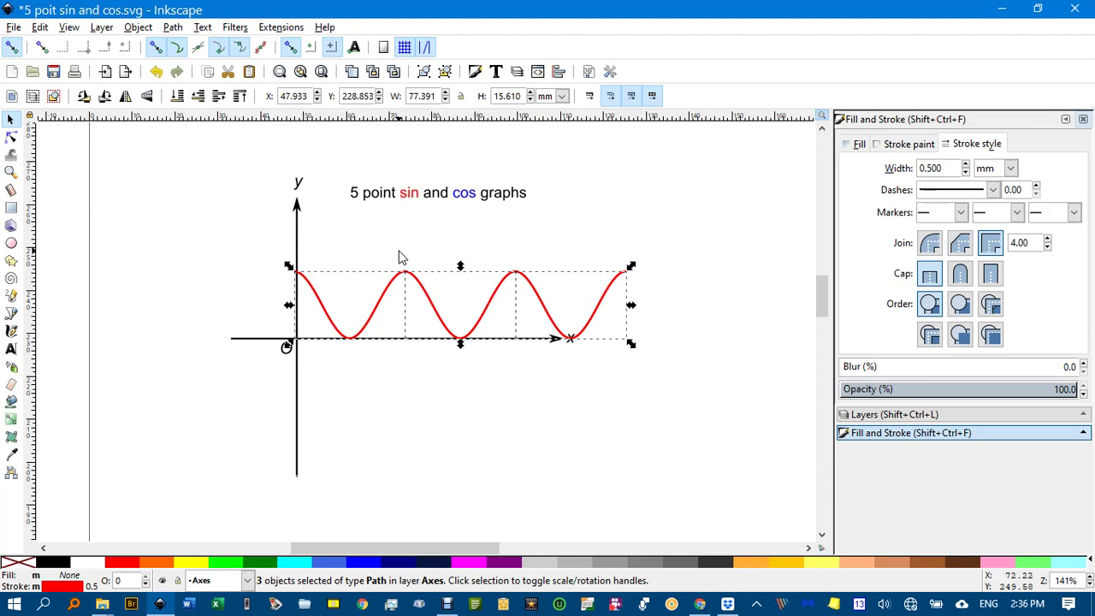
{"action": "left_click", "coordinate": [366, 255]}
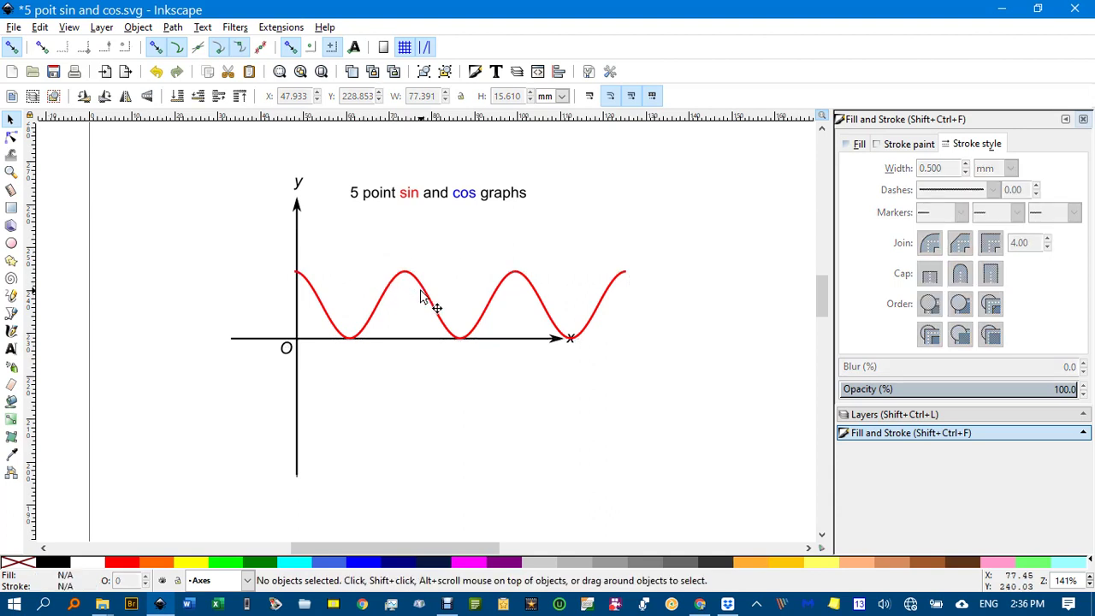
{"action": "left_click_drag", "start_coordinate": [280, 241], "coordinate": [710, 380]}
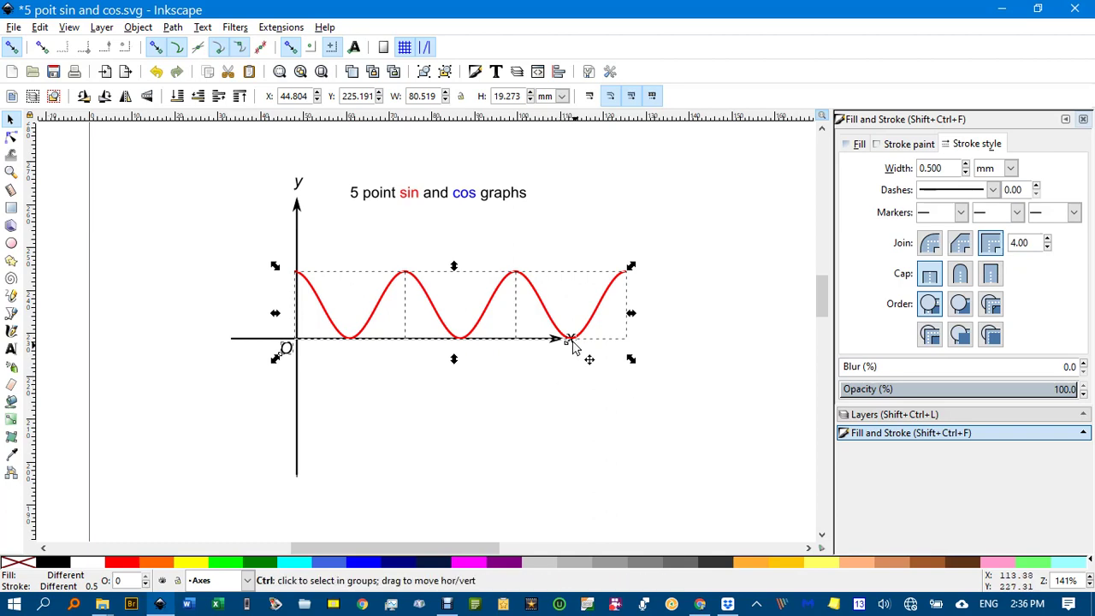
{"action": "scroll", "coordinate": [572, 348], "scroll_direction": "up", "scroll_amount": 4}
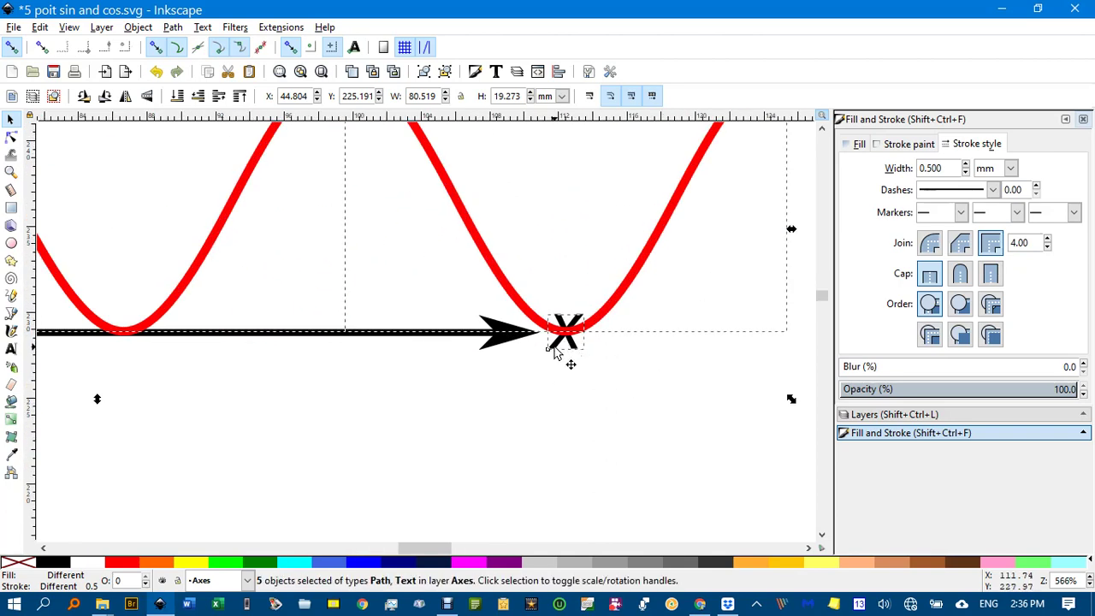
{"action": "left_click", "coordinate": [568, 353], "text": "shift"}
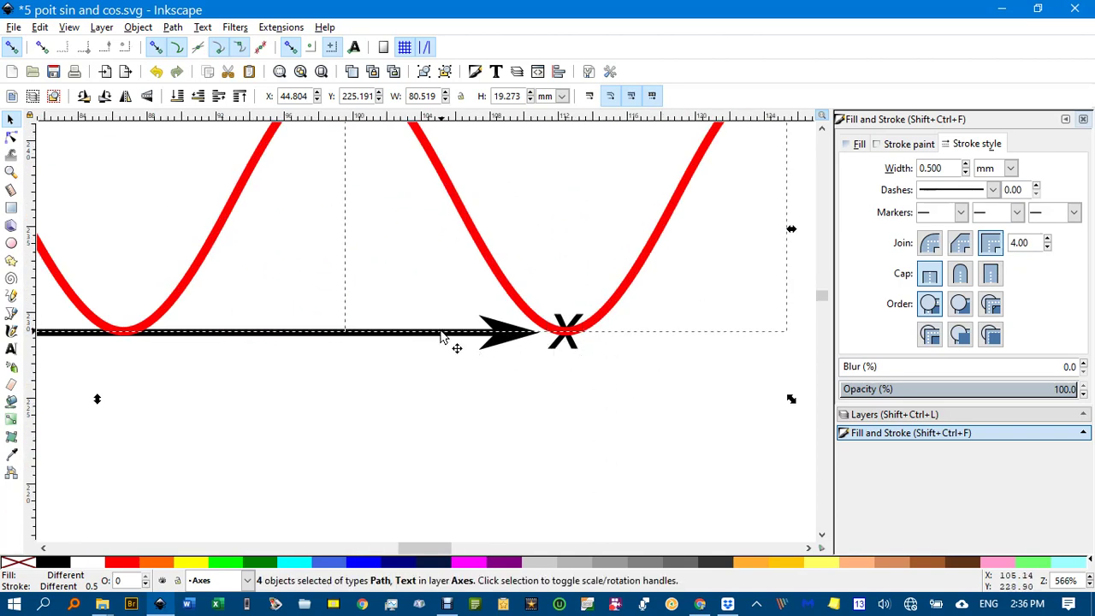
{"action": "scroll", "coordinate": [436, 347], "scroll_direction": "down", "scroll_amount": 3}
{"action": "left_click_drag", "start_coordinate": [381, 384], "coordinate": [648, 386]}
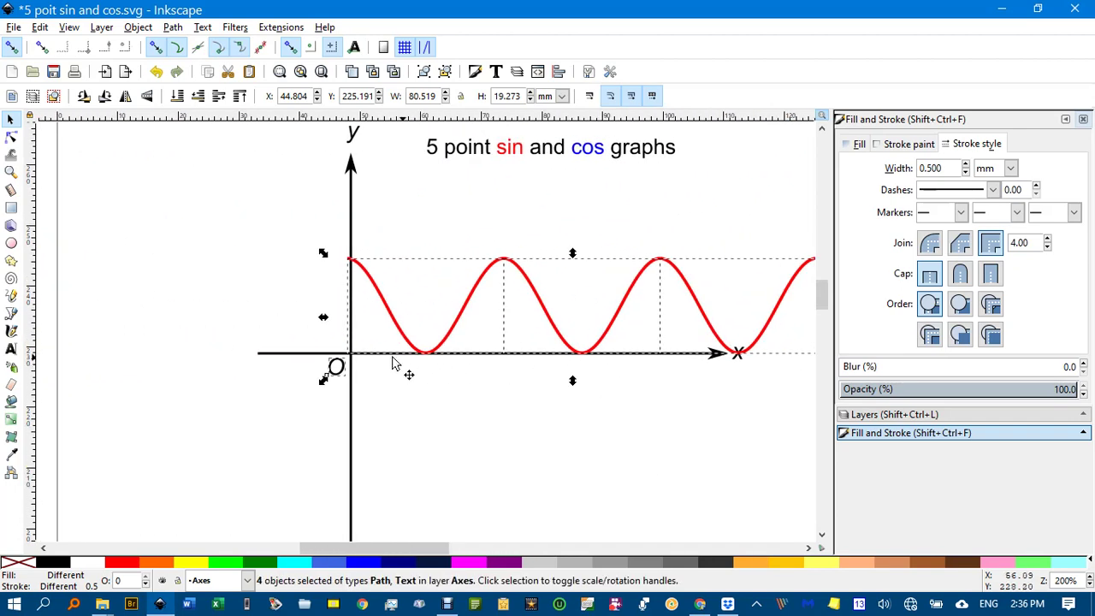
{"action": "left_click", "coordinate": [334, 366], "text": "shift"}
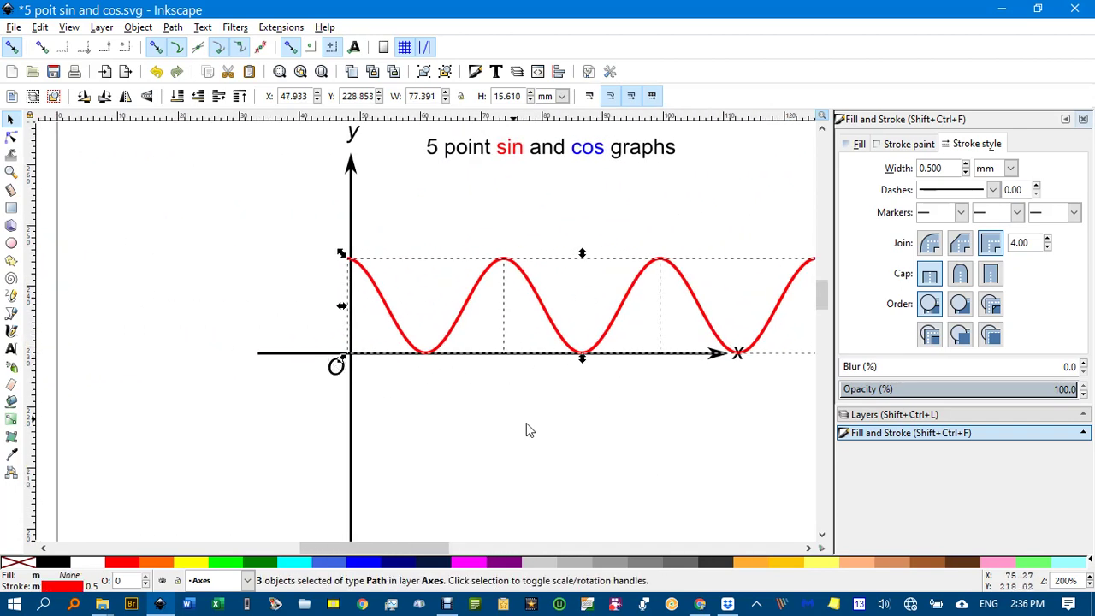
{"action": "left_click_drag", "start_coordinate": [664, 454], "coordinate": [574, 405]}
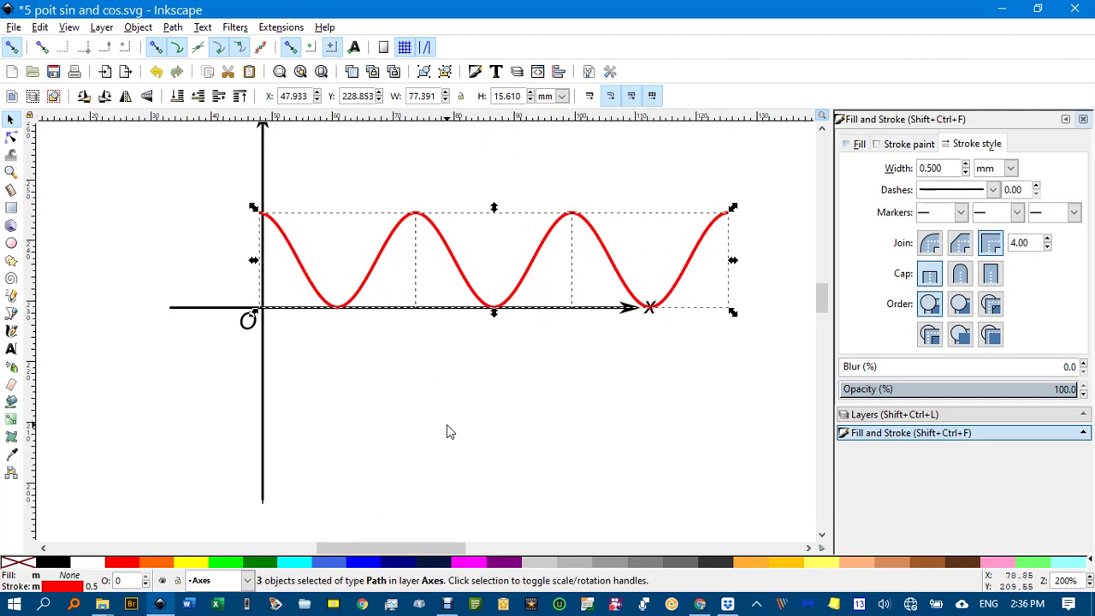
Join the pieces at their meeting peak nodes into one continuous 13-node red path.
{"action": "key", "text": "n"}
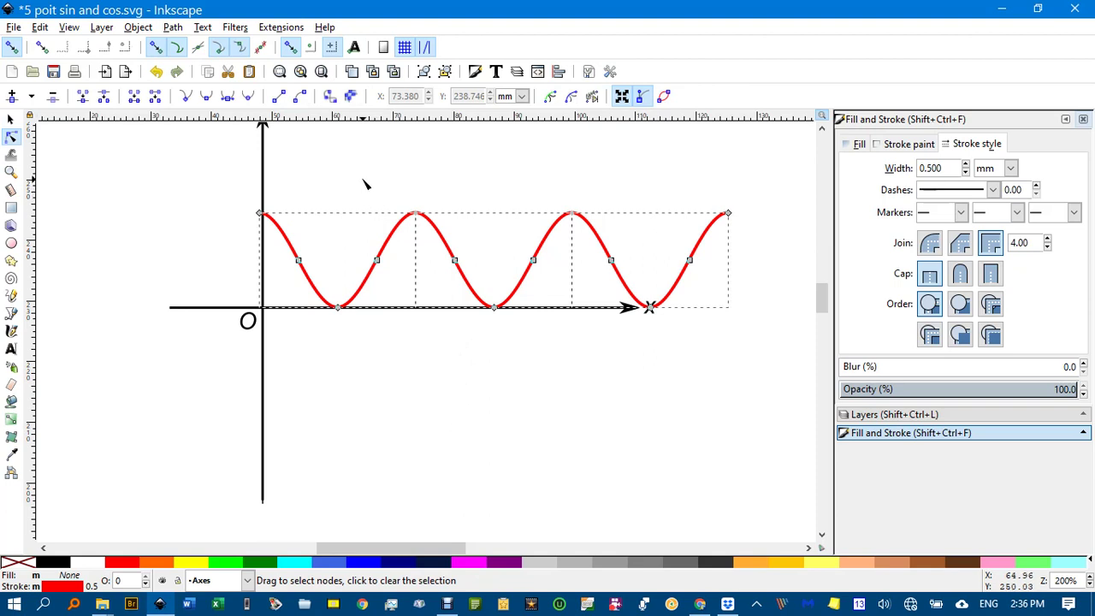
{"action": "left_click_drag", "start_coordinate": [363, 180], "coordinate": [625, 245]}
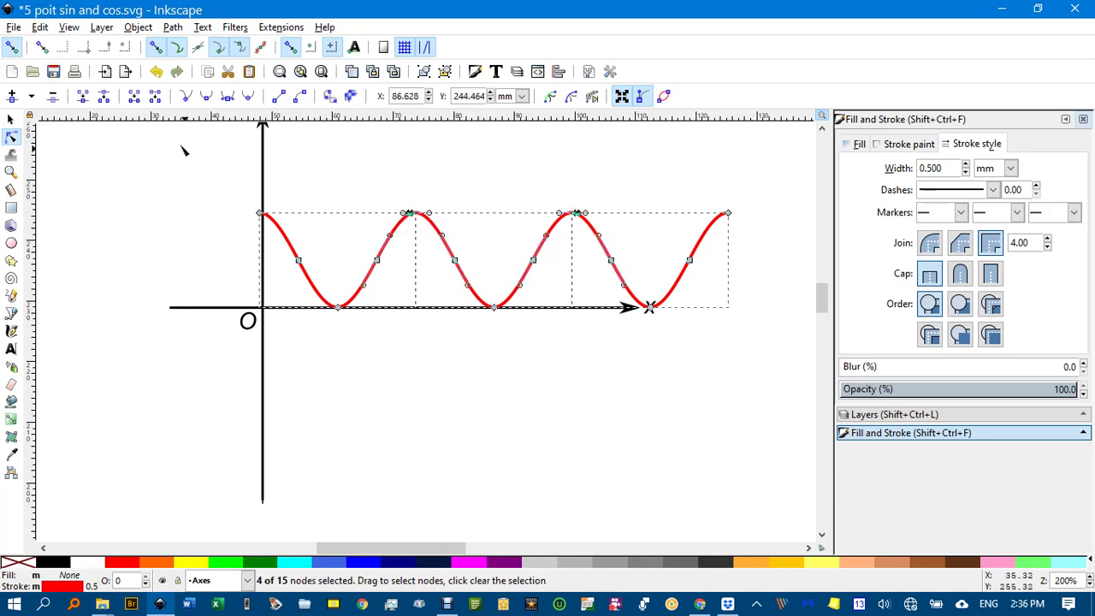
{"action": "left_click", "coordinate": [80, 96]}
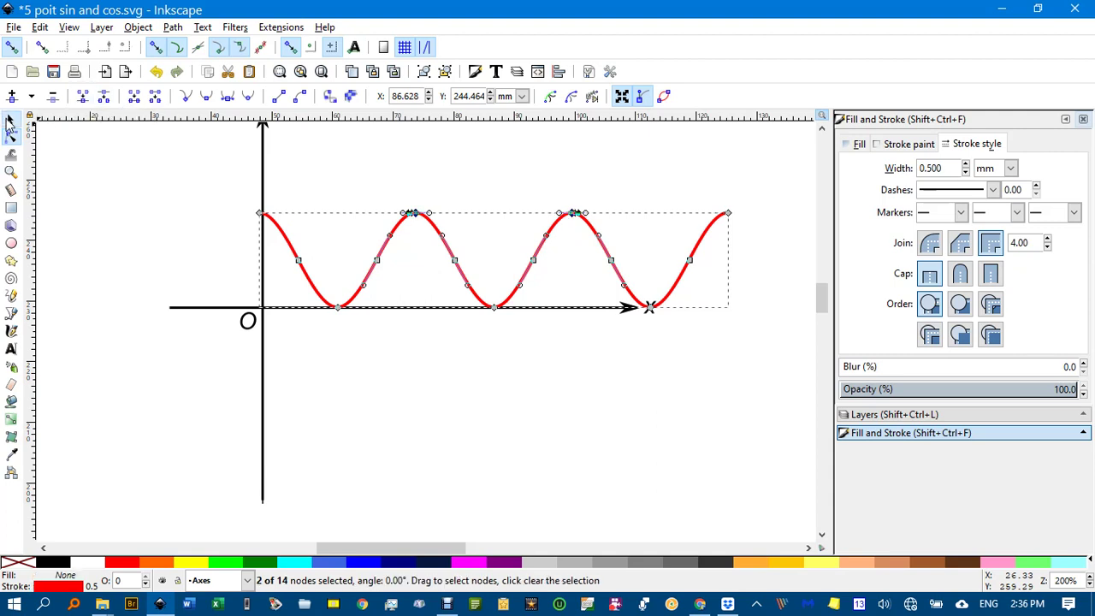
{"action": "left_click", "coordinate": [11, 122]}
{"action": "left_click_drag", "start_coordinate": [385, 259], "coordinate": [418, 227]}
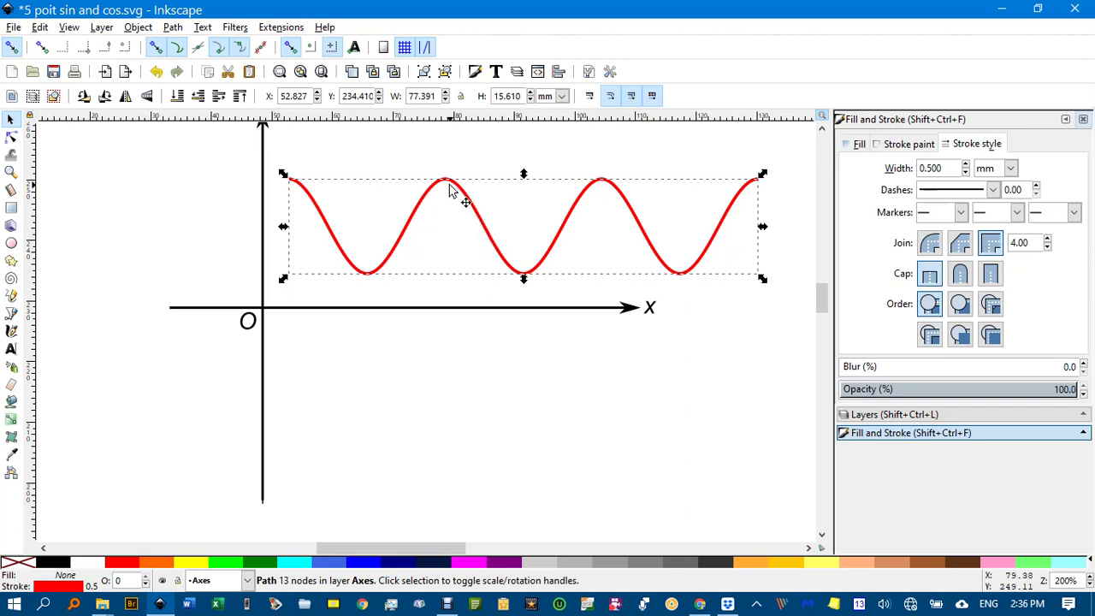
Centre the red wave vertically on the x-axis.
{"action": "left_click_drag", "start_coordinate": [486, 223], "coordinate": [391, 300]}
{"action": "left_click", "coordinate": [407, 198]}
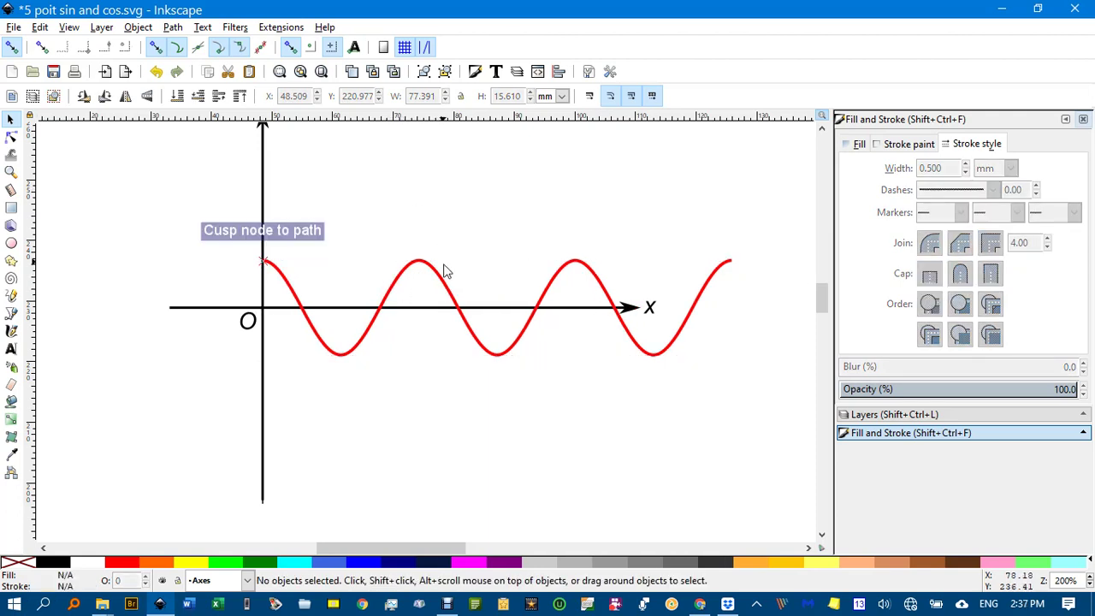
{"action": "left_click", "coordinate": [552, 300]}
Resize the wave to 55.485 × 32.015 mm, compressing it horizontally and doubling its height.
{"action": "left_click_drag", "start_coordinate": [737, 308], "coordinate": [587, 317]}
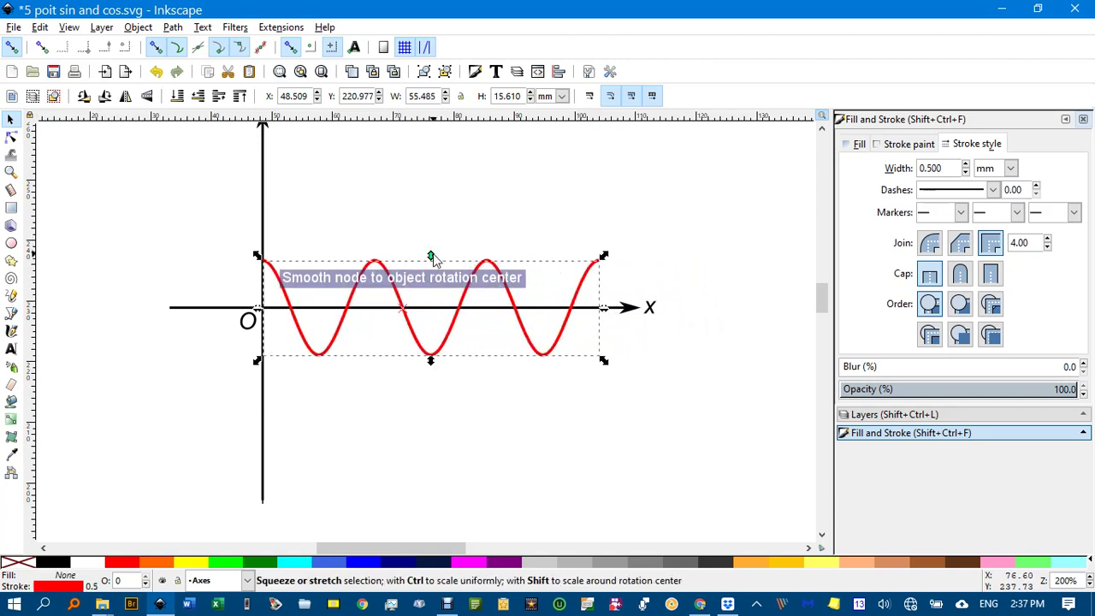
{"action": "left_click_drag", "start_coordinate": [435, 254], "coordinate": [436, 210]}
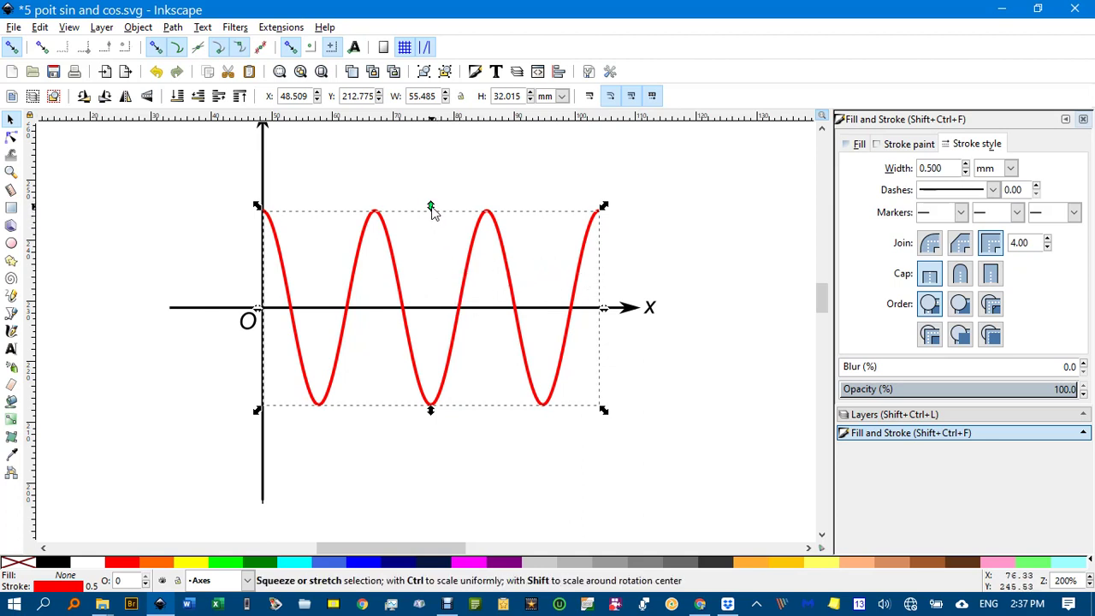
{"action": "mouse_move", "coordinate": [431, 209]}
{"action": "left_mouse_down"}
{"action": "mouse_move", "coordinate": [427, 308]}
{"action": "mouse_move", "coordinate": [424, 205]}
{"action": "left_mouse_up"}
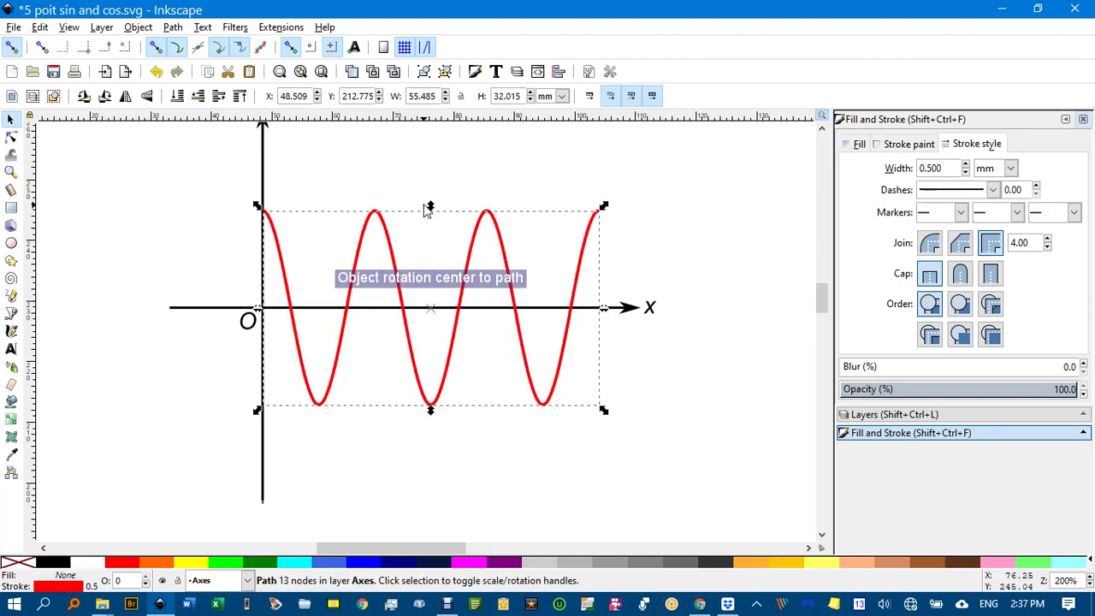
{"action": "left_click", "coordinate": [664, 251]}
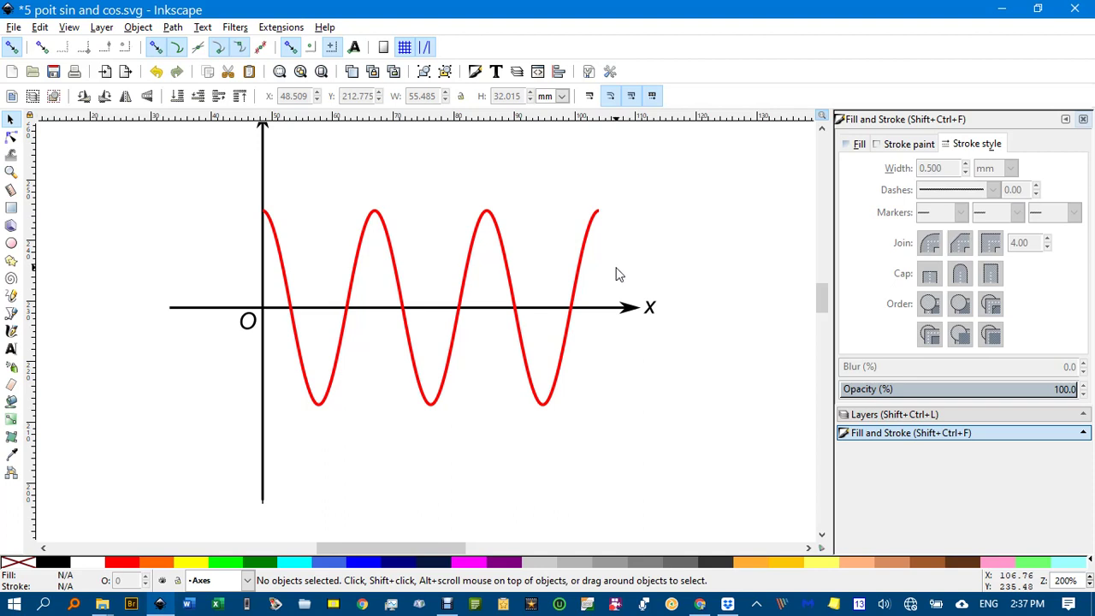
{"action": "scroll", "coordinate": [625, 293], "scroll_direction": "up", "scroll_amount": 2}
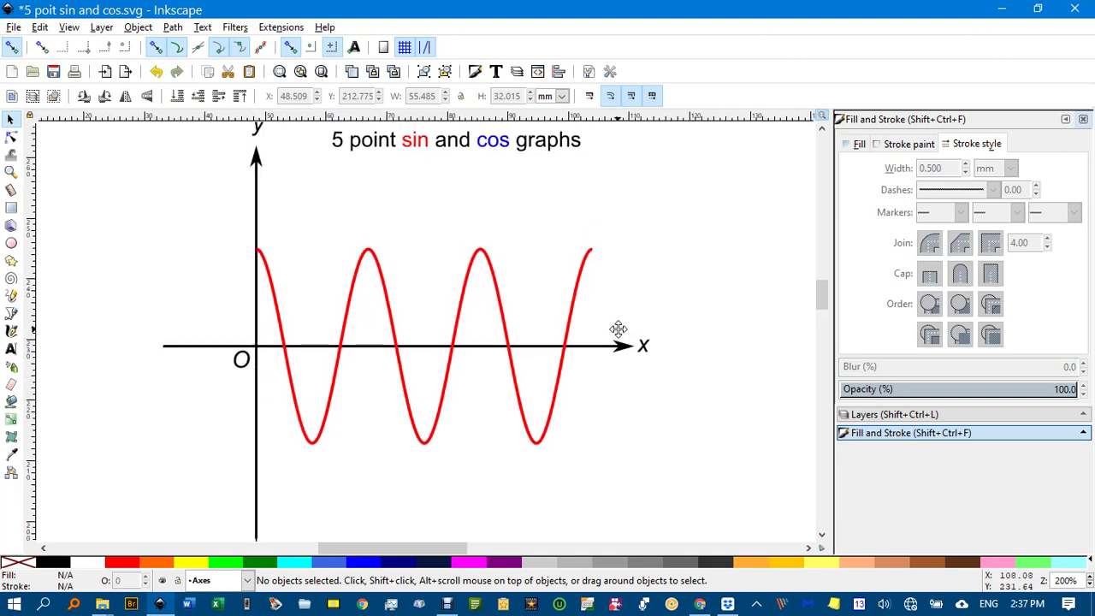